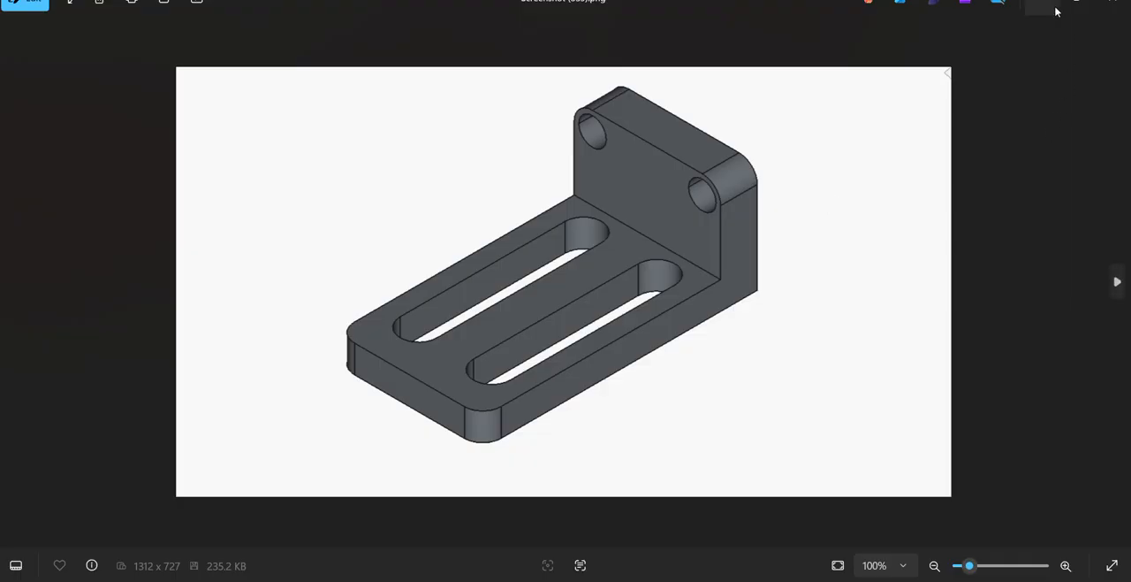
# Switch from the reference image to FreeCAD and start a new sketch on the body's XY plane.
pyautogui.click(1043, 2)
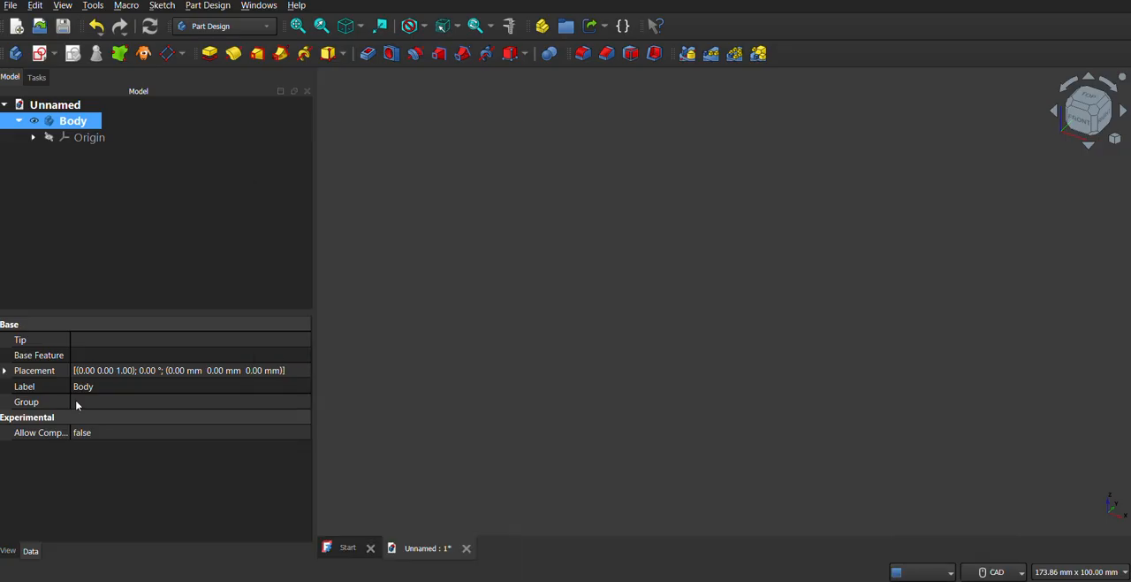
pyautogui.click(54, 54)
pyautogui.click(39, 74)
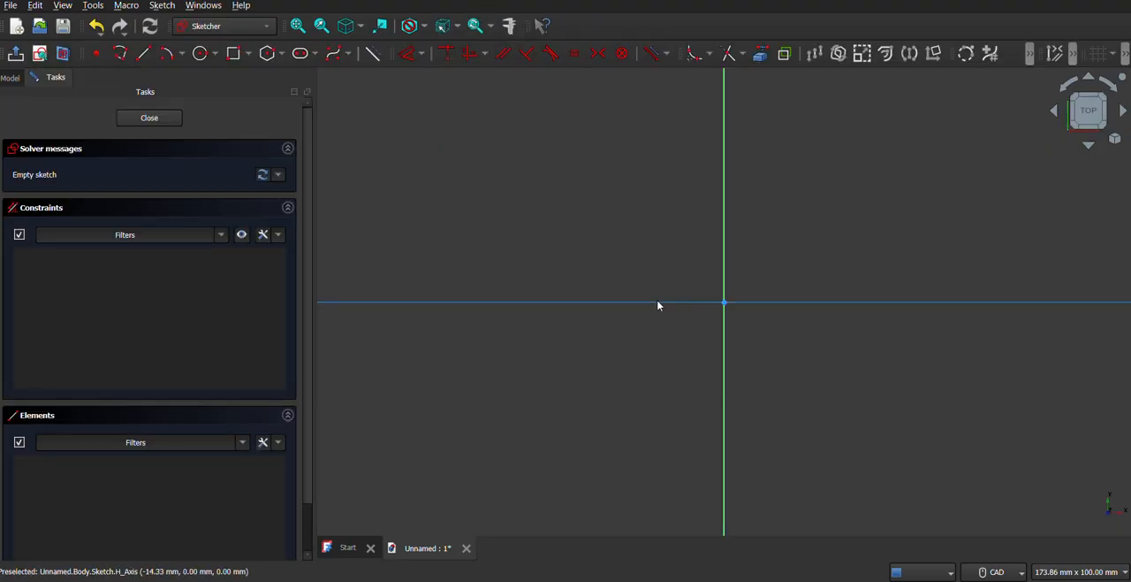
# Draw a closed L-shaped polyline from the origin along both axes, about 54 mm tall and 38 mm wide, and reposition its inner corner.
pyautogui.click(120, 54)
pyautogui.moveTo(766, 321); pyautogui.dragTo(673, 428, button='middle')
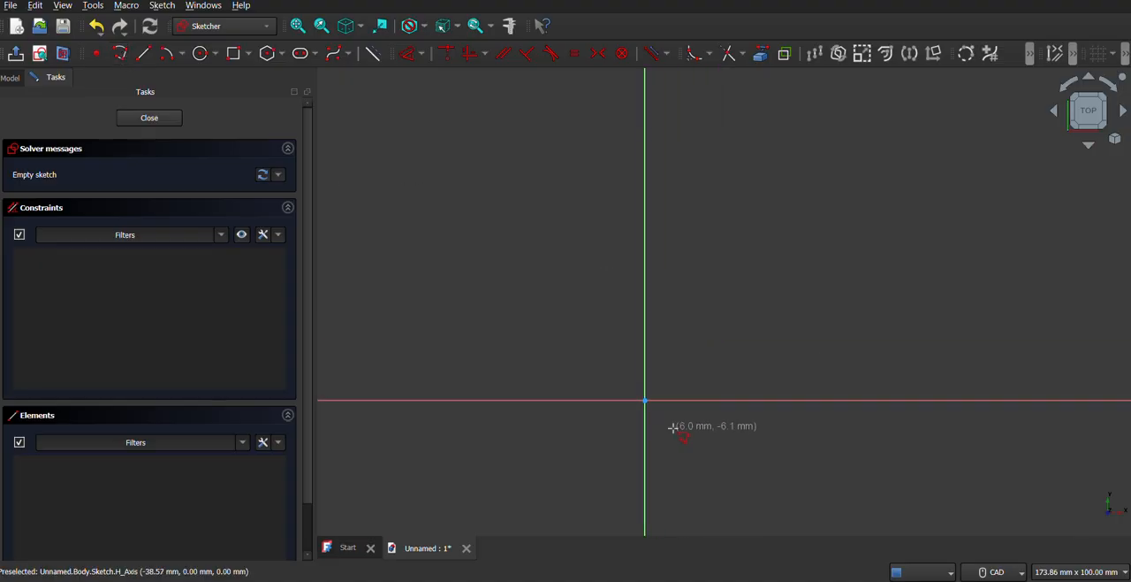
pyautogui.click(827, 580)
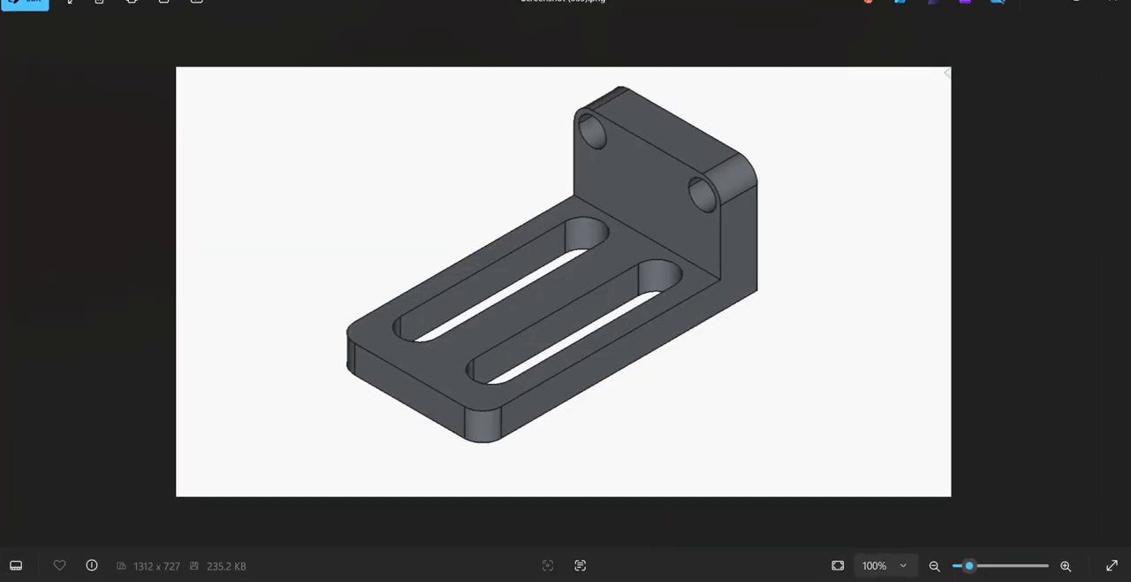
pyautogui.click(826, 580)
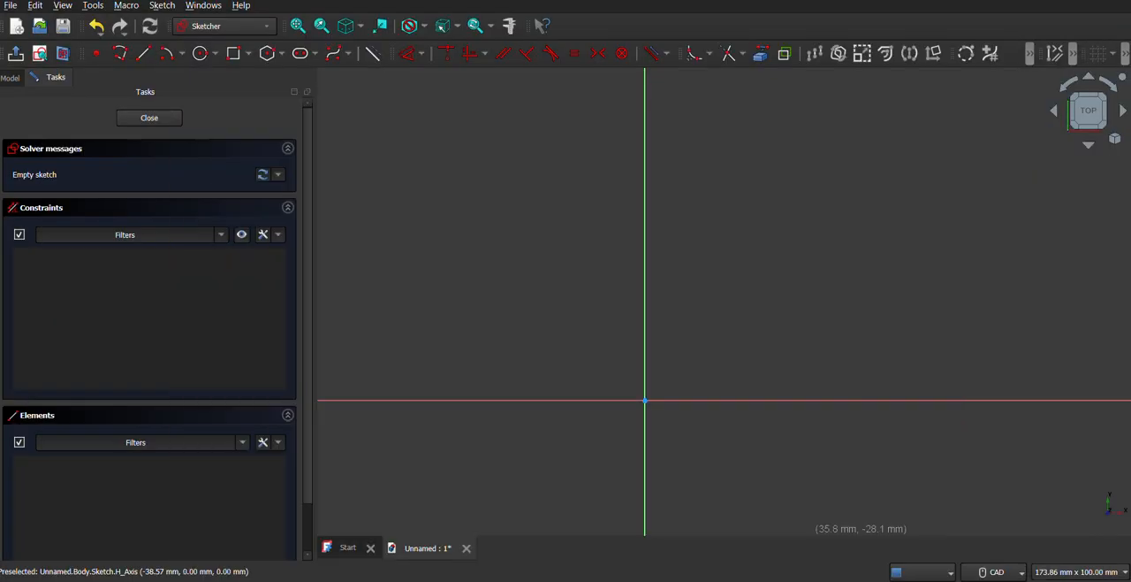
pyautogui.click(644, 147)
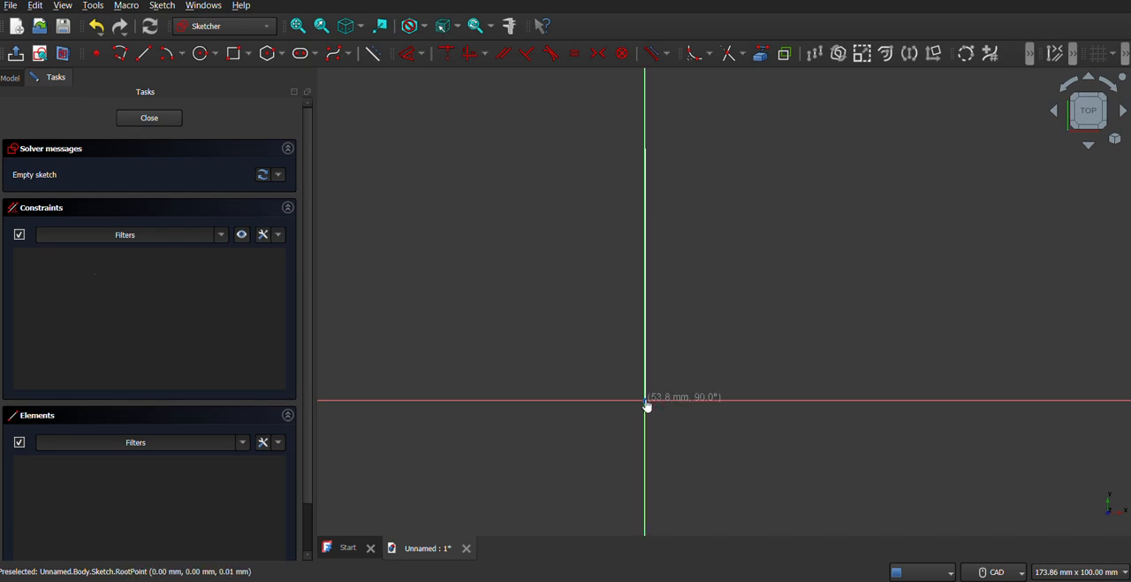
pyautogui.click(646, 401)
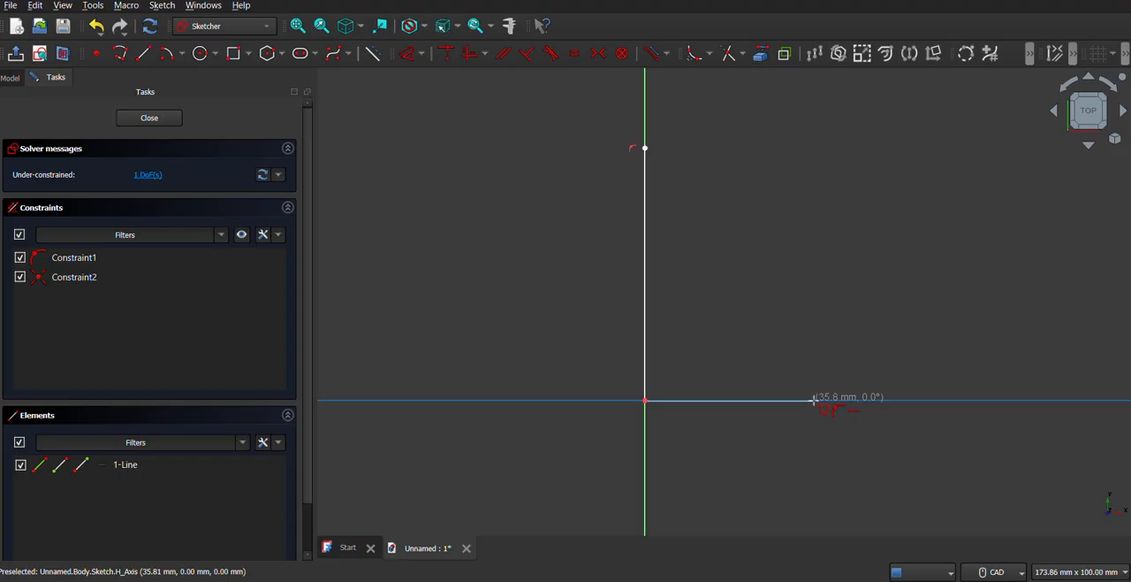
pyautogui.click(825, 399)
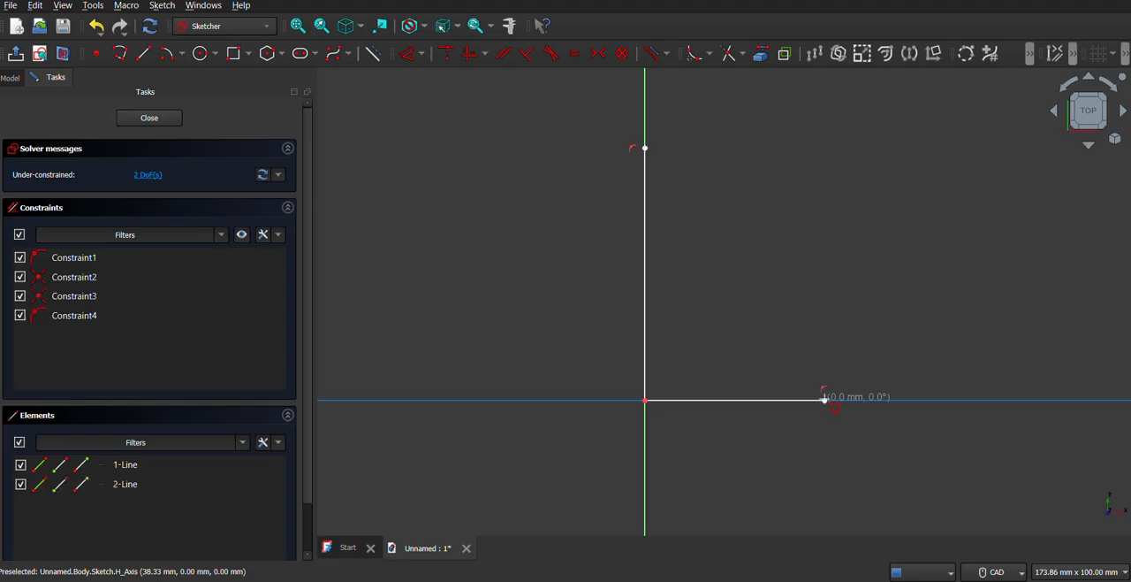
pyautogui.click(824, 351)
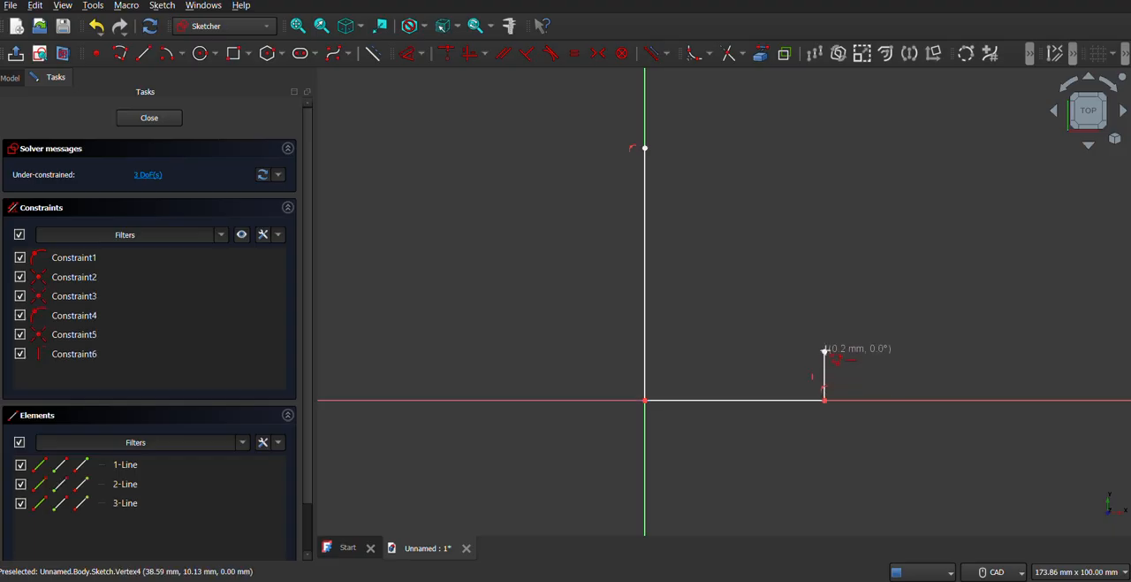
pyautogui.click(677, 352)
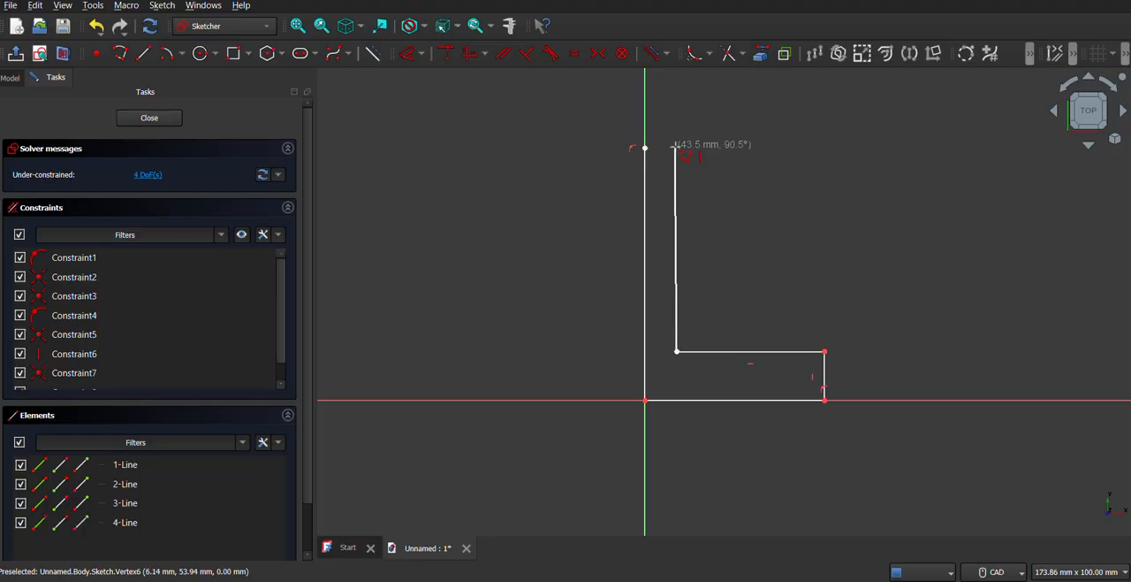
pyautogui.click(677, 147)
pyautogui.click(646, 147)
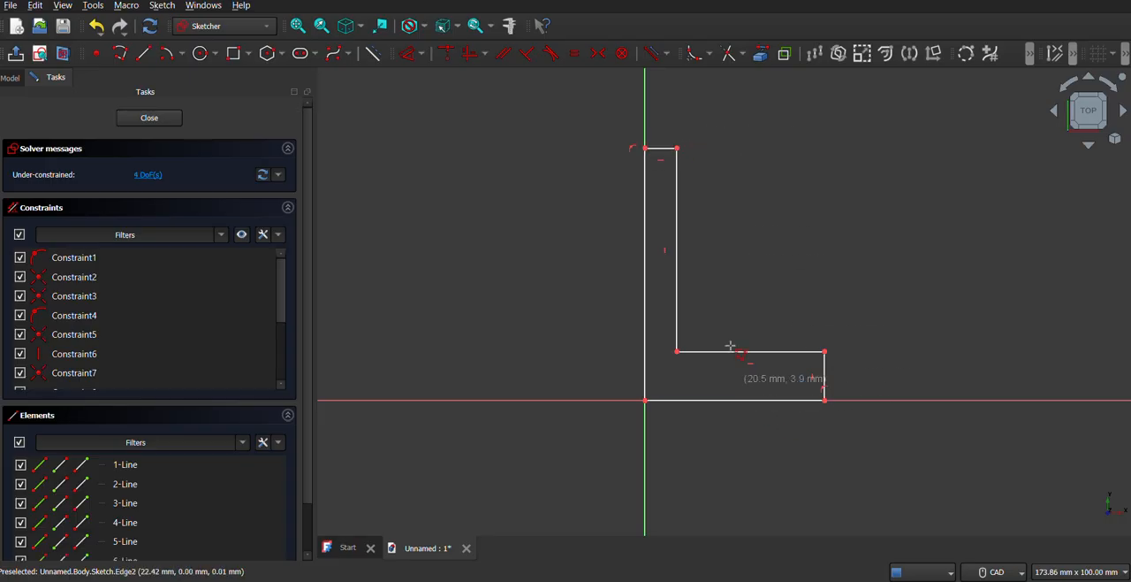
pyautogui.moveTo(677, 354)
pyautogui.mouseDown()
pyautogui.moveTo(712, 362)
pyautogui.moveTo(690, 366)
pyautogui.mouseUp()
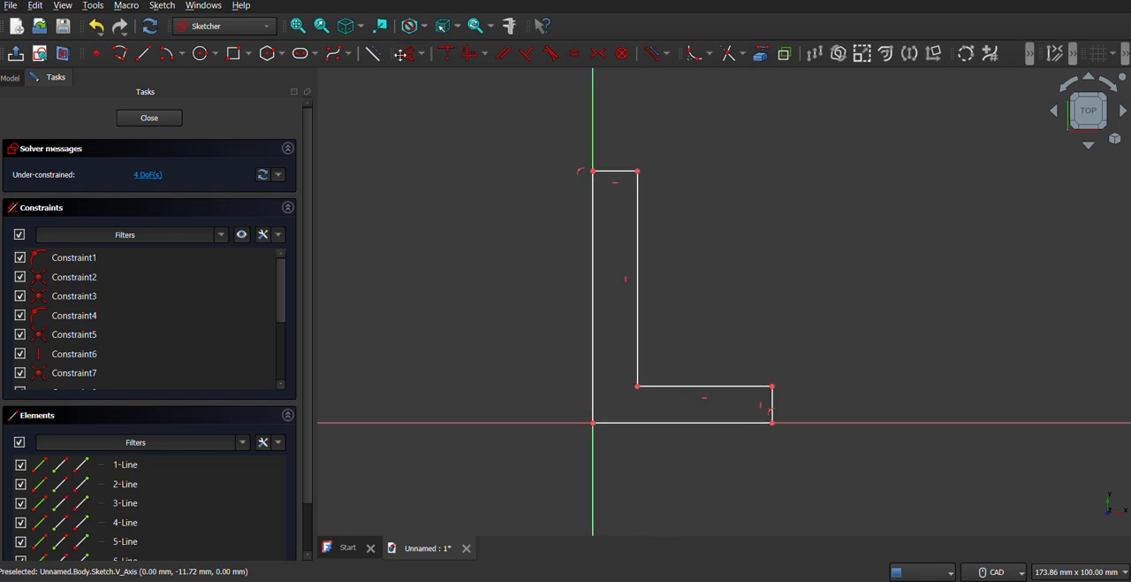
# Dimension the L-profile's overall height between its top and bottom edges as 80 mm.
pyautogui.click(607, 171)
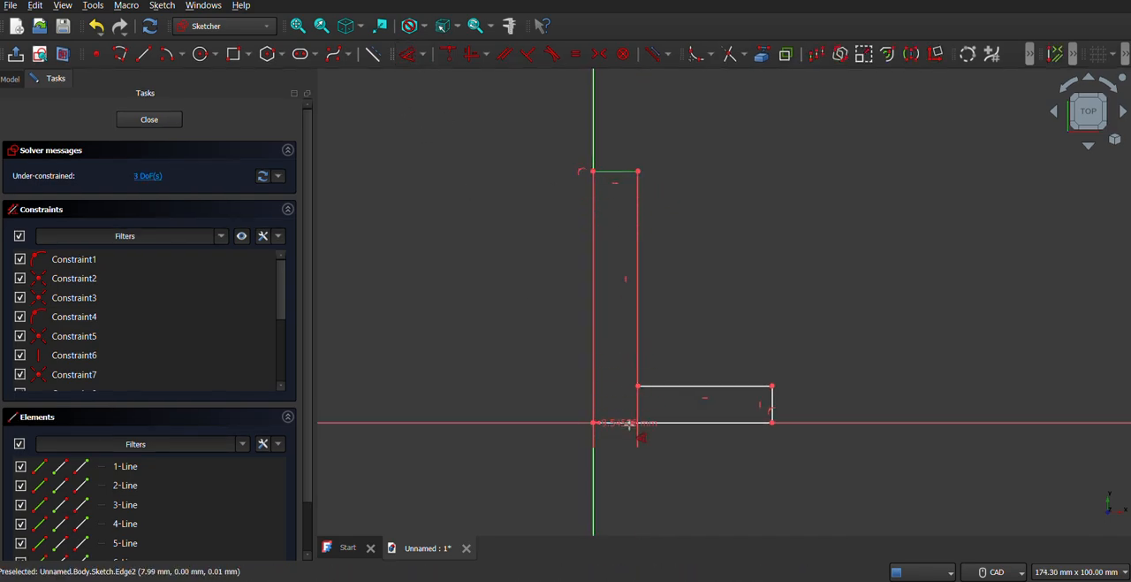
pyautogui.click(631, 426)
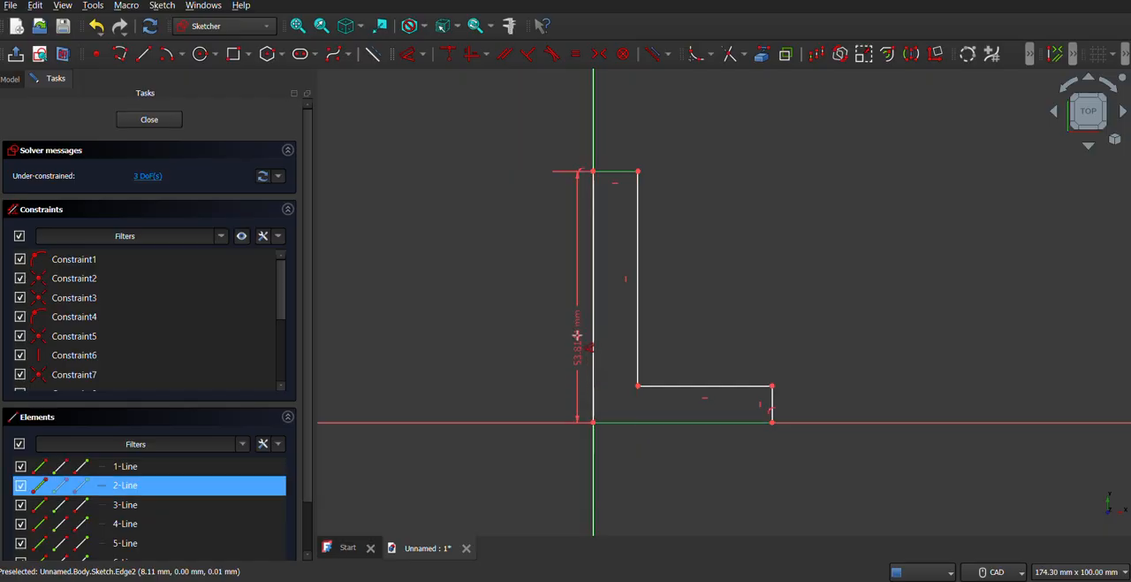
pyautogui.click(575, 335)
pyautogui.write('80')
pyautogui.press('Return')
# Dimension the L-profile's bottom edge as 40 mm and close the sketch.
pyautogui.moveTo(518, 274)
pyautogui.mouseDown(button='middle')
pyautogui.moveTo(538, 374)
pyautogui.moveTo(494, 309)
pyautogui.mouseUp(button='middle')
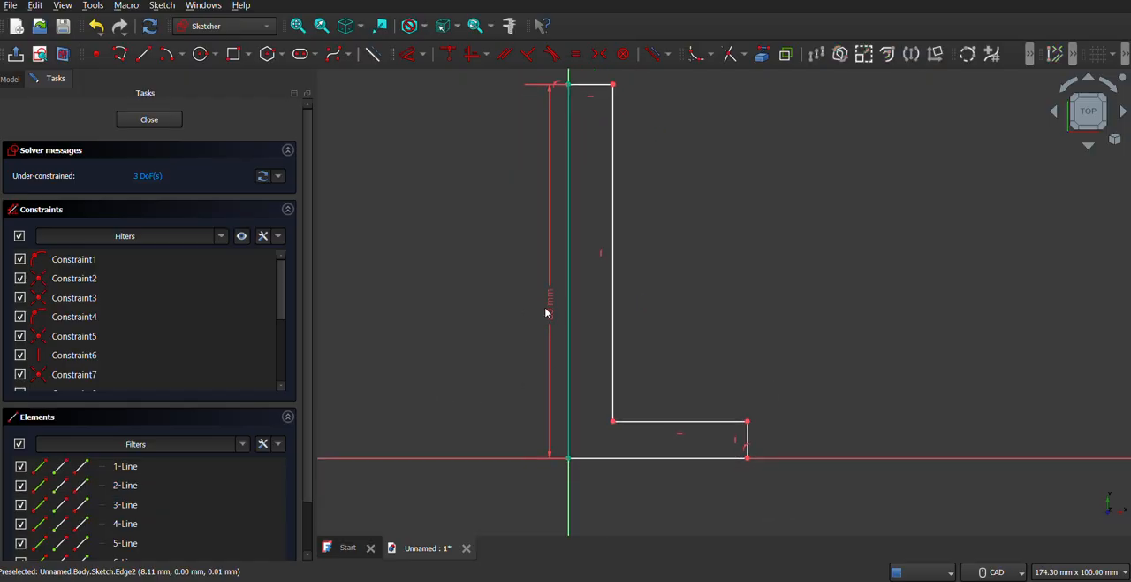
pyautogui.click(653, 458)
pyautogui.click(658, 479)
pyautogui.write('40')
pyautogui.press('Return')
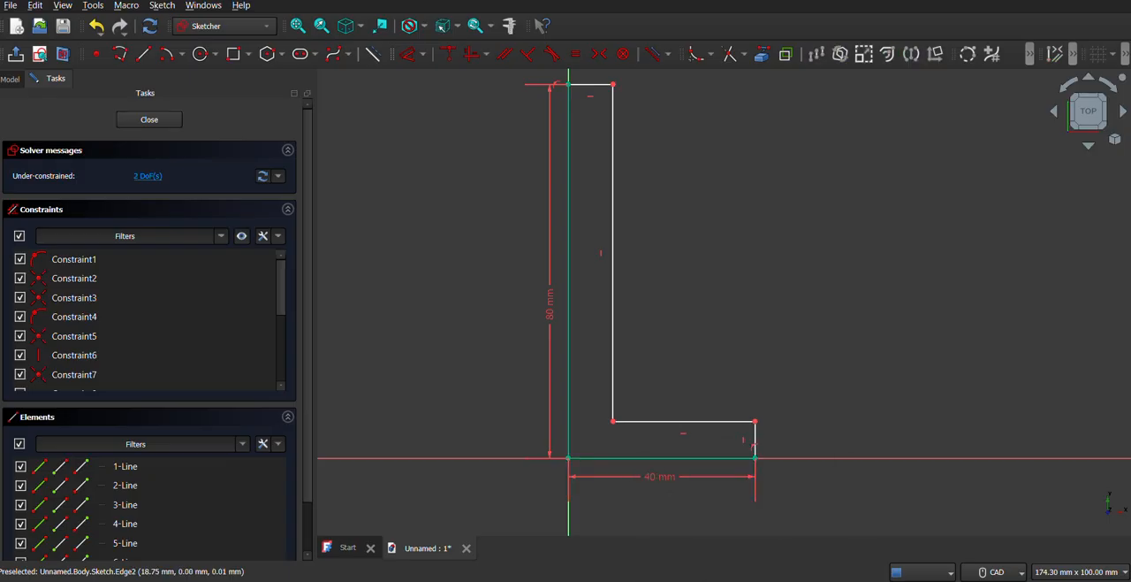
pyautogui.moveTo(828, 298); pyautogui.dragTo(772, 331, button='middle')
pyautogui.moveTo(748, 366); pyautogui.dragTo(806, 351, button='middle')
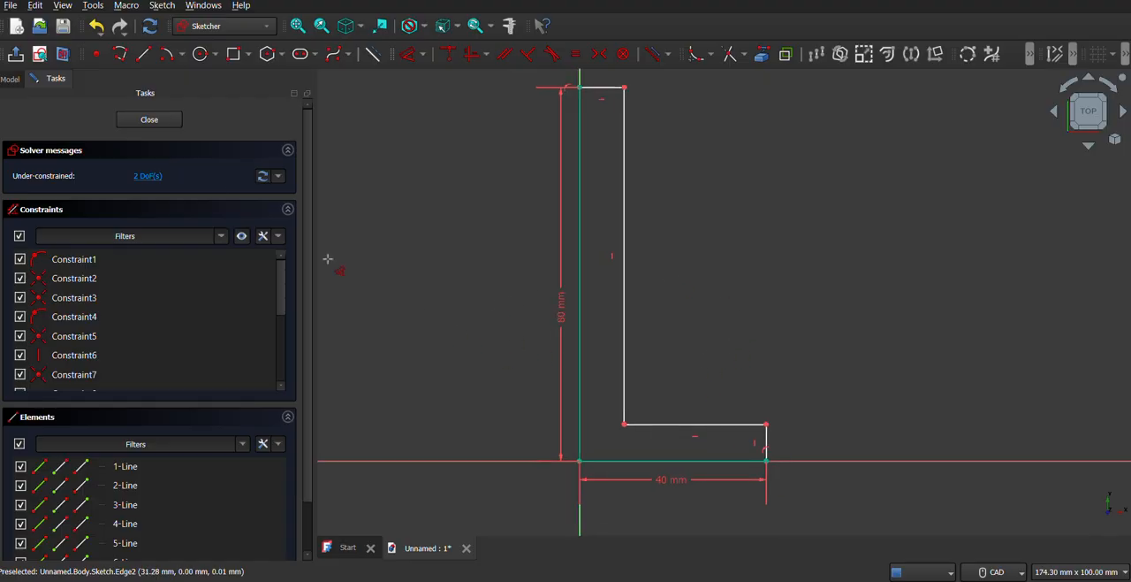
pyautogui.click(156, 125)
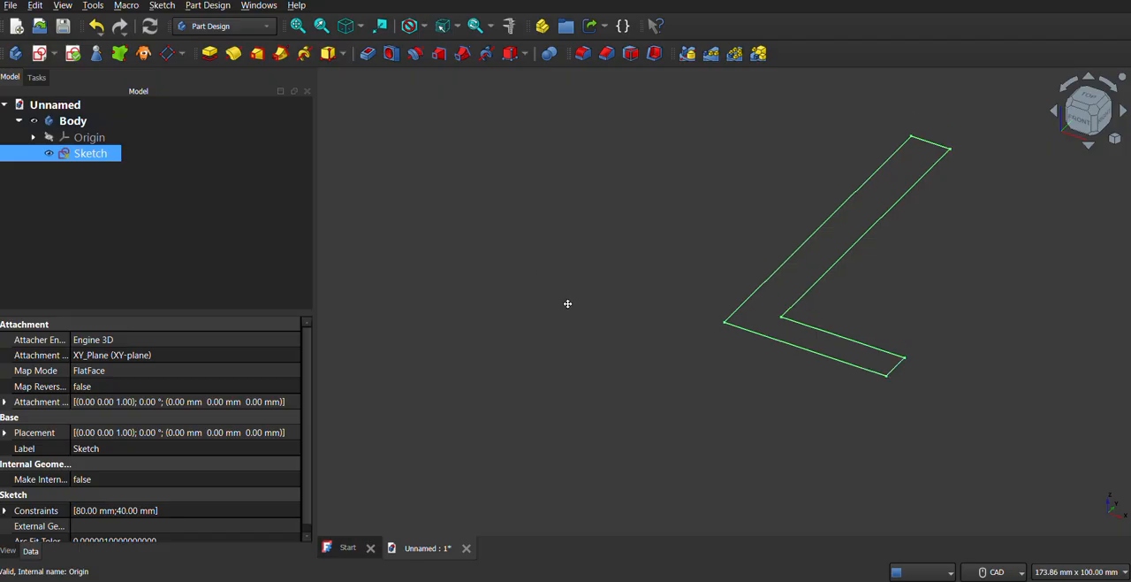
# Pad the L-profile 50 mm, symmetric to the sketch plane.
pyautogui.click(209, 54)
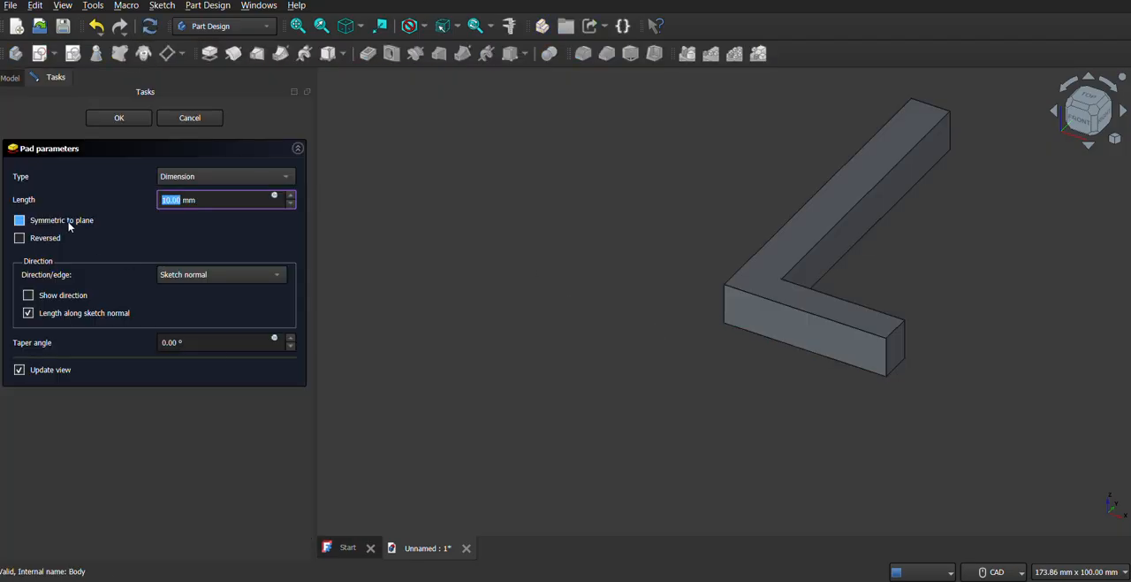
pyautogui.click(69, 222)
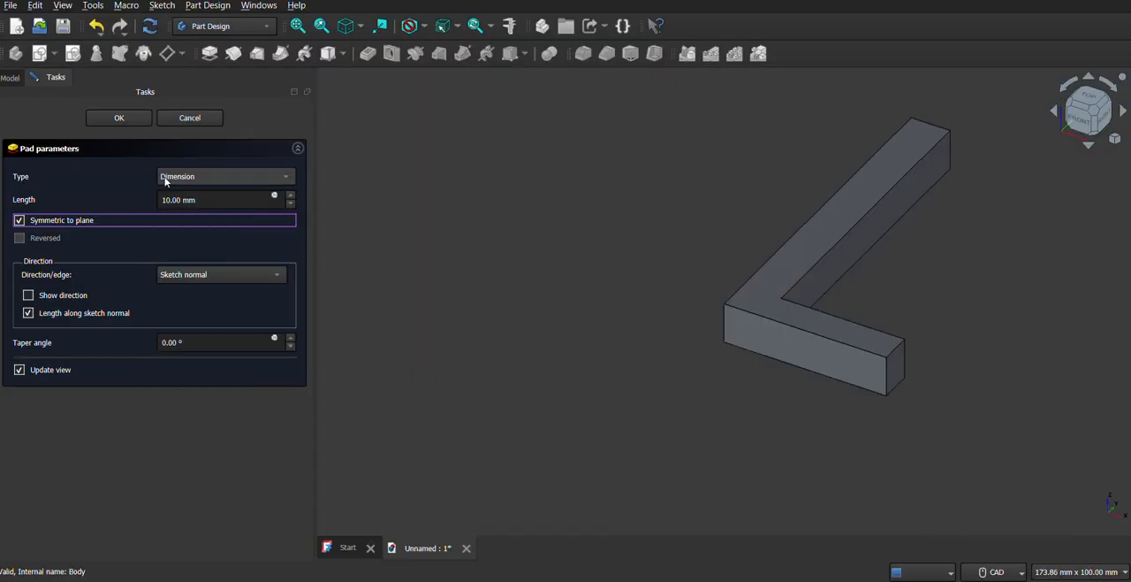
pyautogui.click(215, 196)
pyautogui.hotkey('ctrl', 'a')
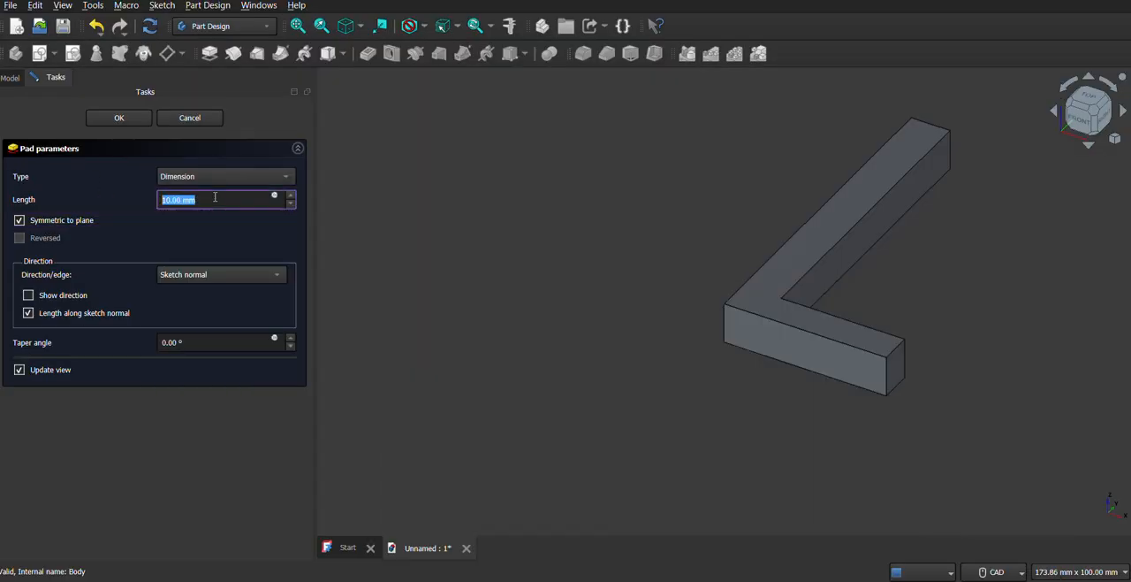
pyautogui.write('100')
pyautogui.doubleClick(197, 200)
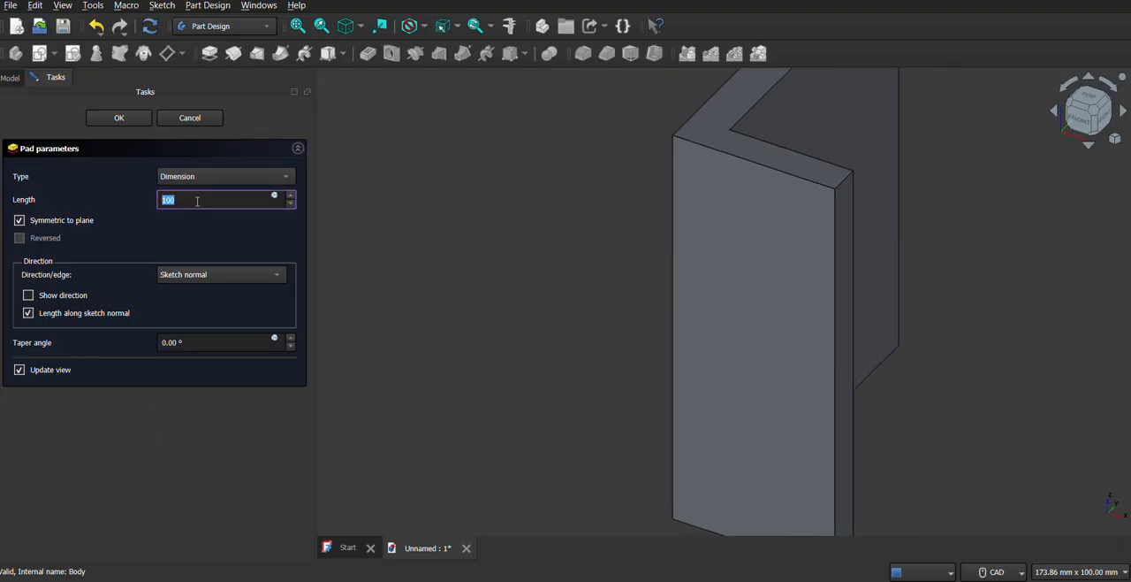
pyautogui.write('0')
pyautogui.doubleClick(212, 196)
pyautogui.write('50')
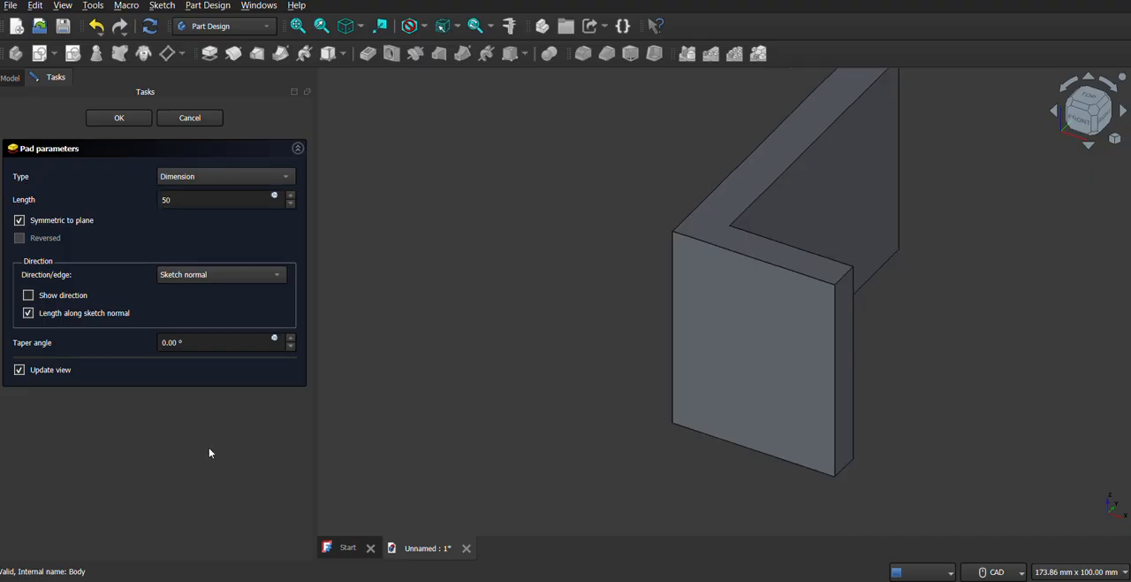
pyautogui.moveTo(537, 285); pyautogui.dragTo(455, 337, button='middle')
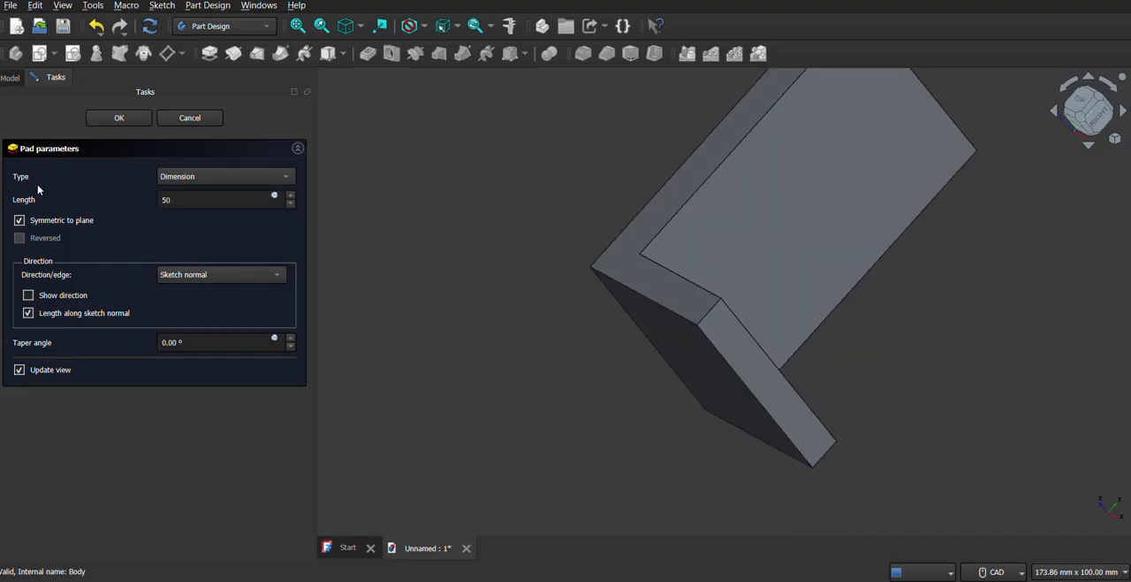
pyautogui.click(107, 117)
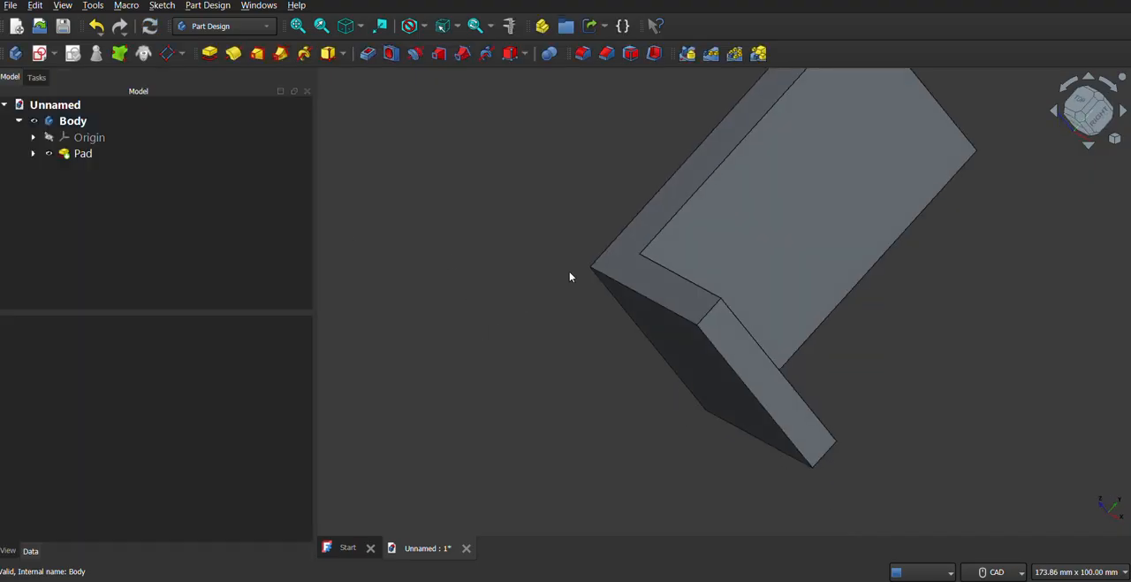
# Check the reference image and start a new sketch on the inner face of the bracket's long leg.
pyautogui.moveTo(569, 271); pyautogui.dragTo(792, 316, button='middle')
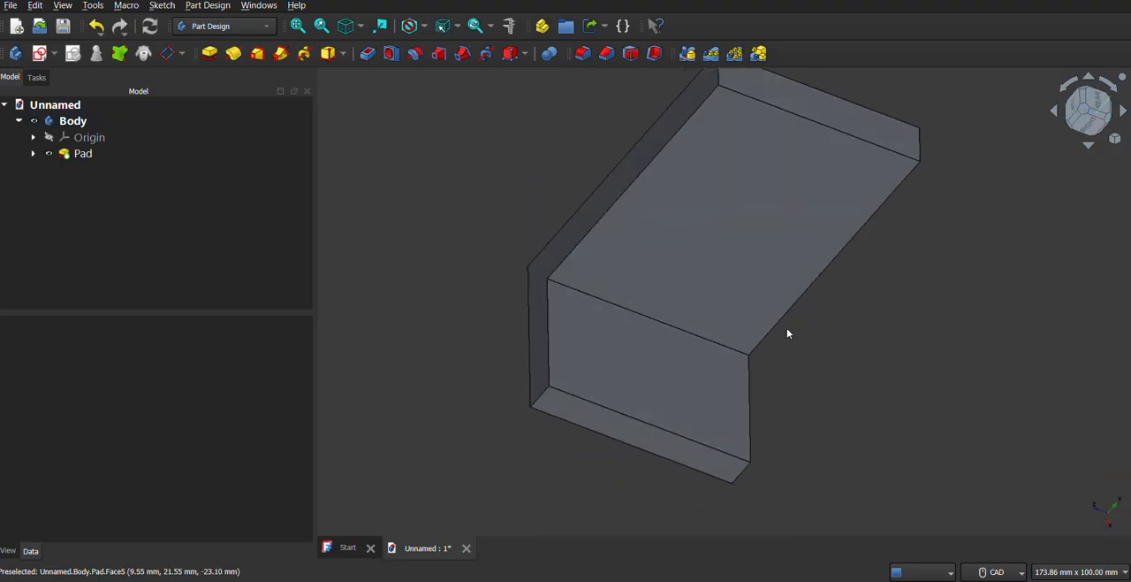
pyautogui.moveTo(788, 331); pyautogui.dragTo(691, 181, button='middle')
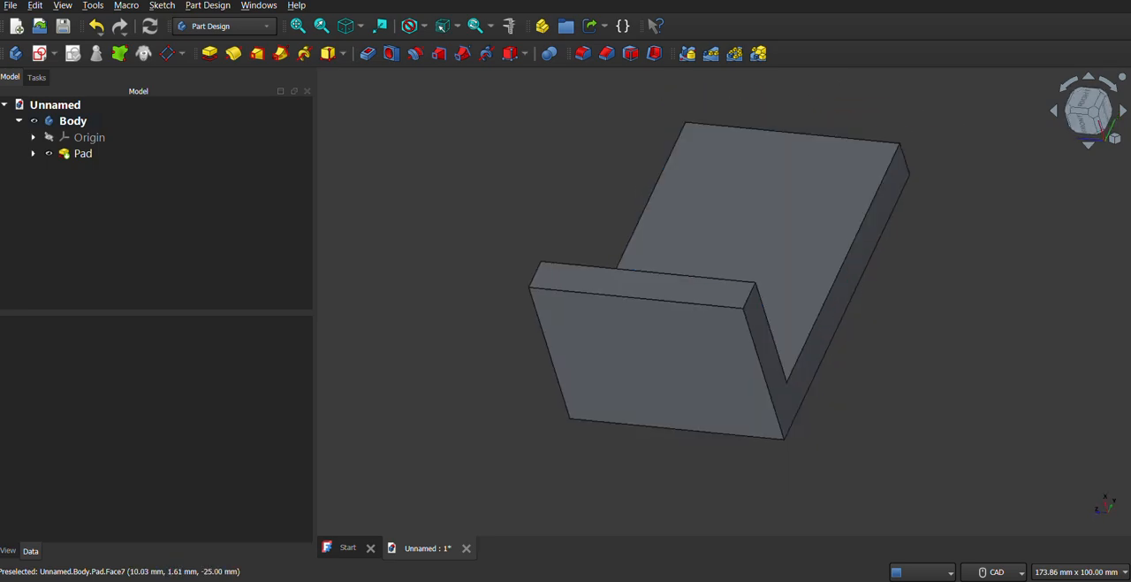
pyautogui.click(821, 525)
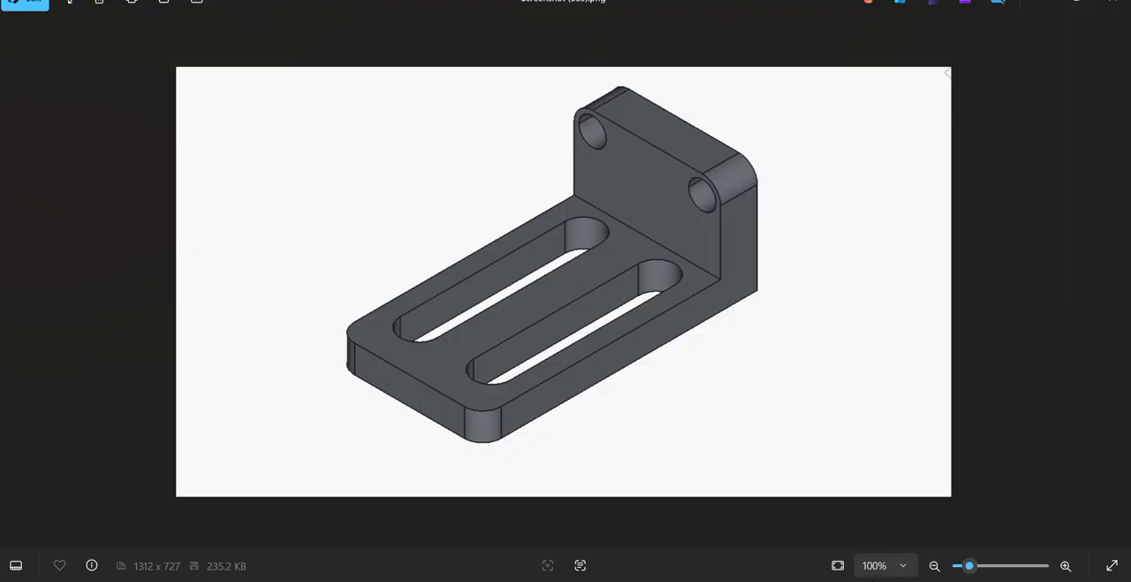
pyautogui.click(827, 580)
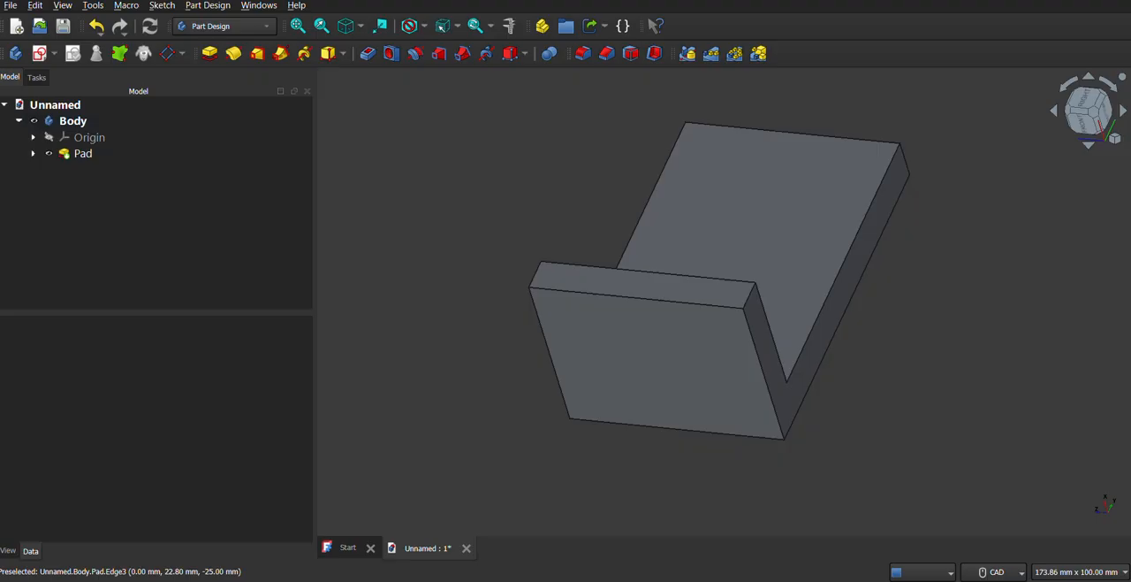
pyautogui.click(826, 580)
pyautogui.click(827, 580)
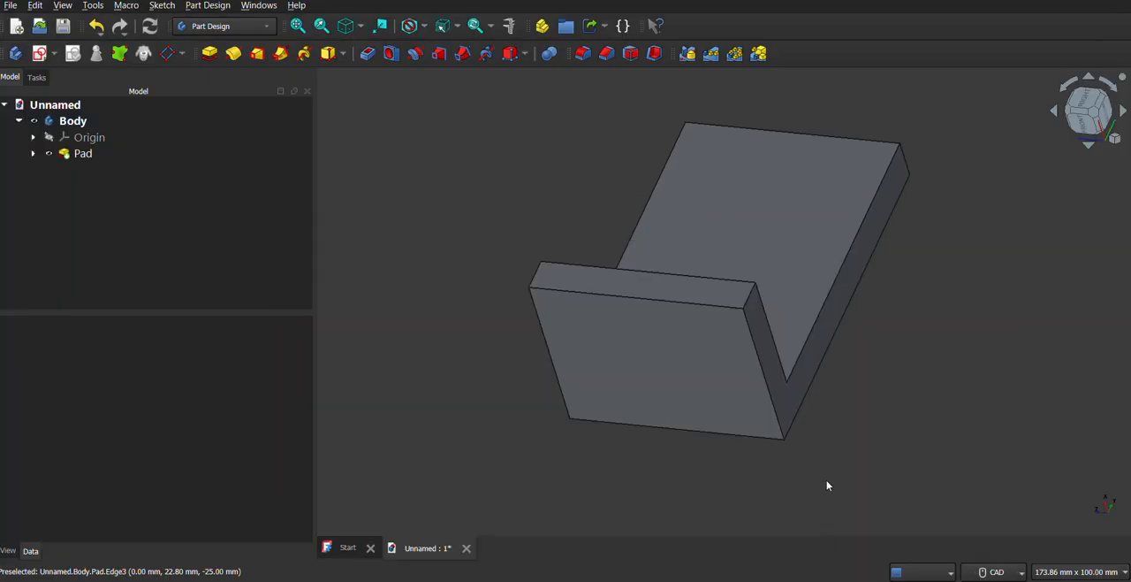
pyautogui.click(762, 256)
pyautogui.click(54, 54)
pyautogui.click(71, 71)
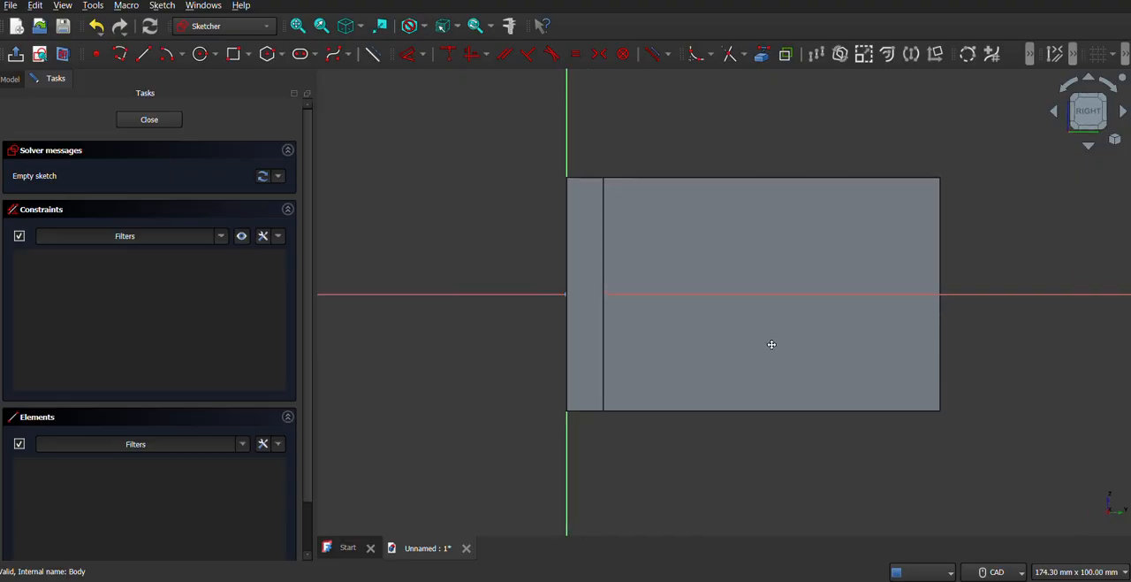
# Sketch a horizontal slot in the upper half of the face, about 46 mm between arc centres and 11.5 mm wide.
pyautogui.click(315, 54)
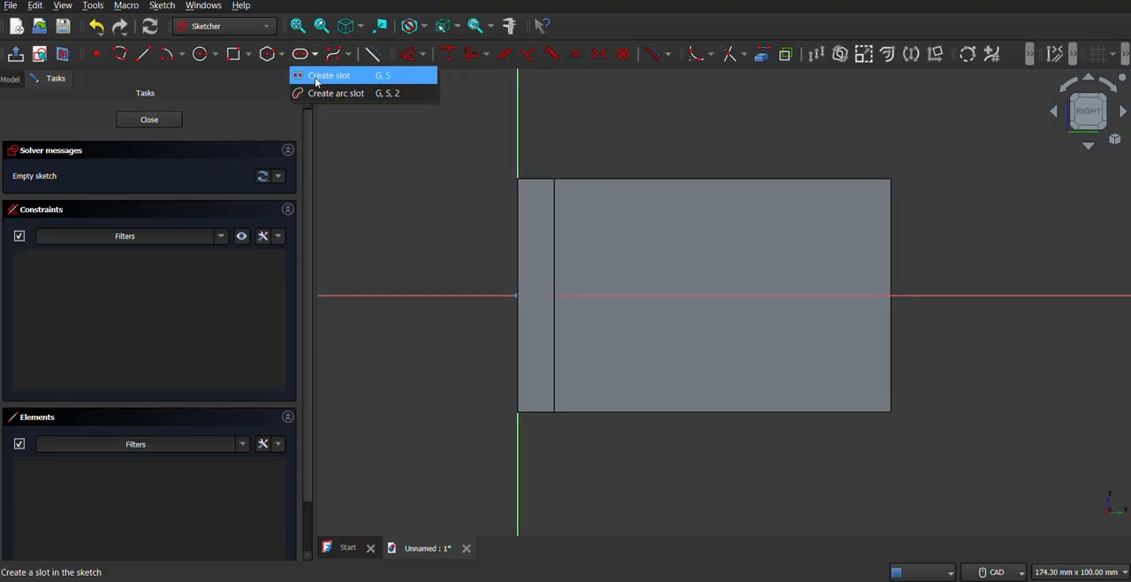
pyautogui.click(316, 80)
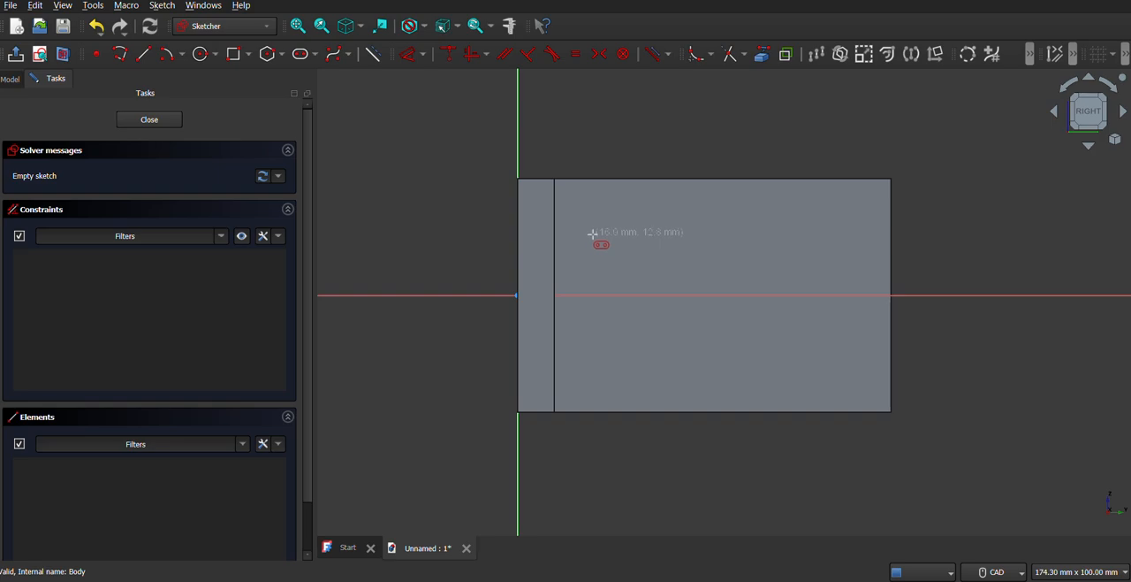
pyautogui.click(592, 234)
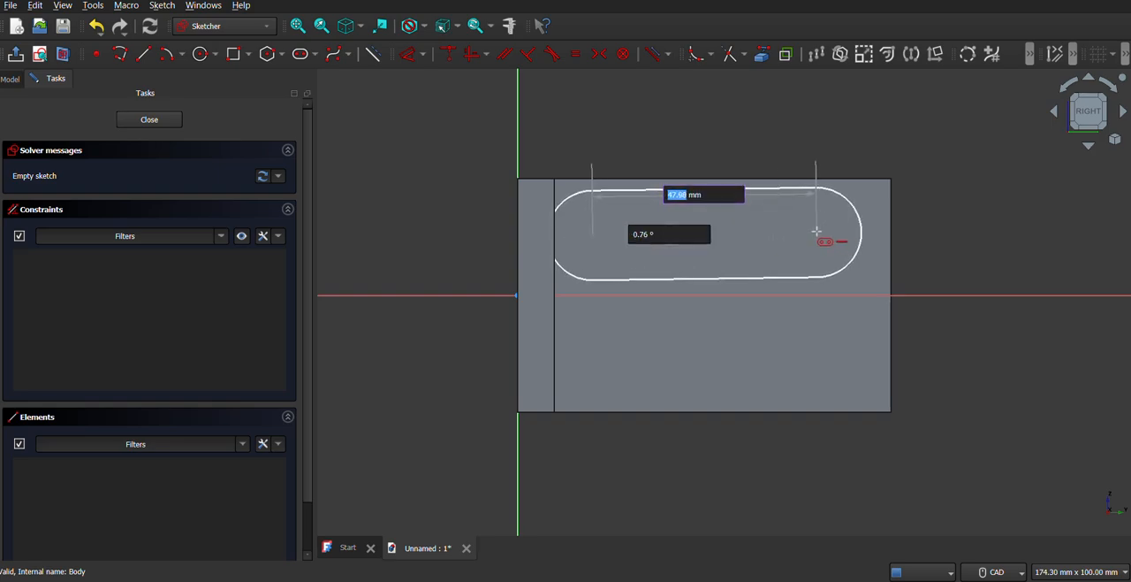
pyautogui.click(807, 236)
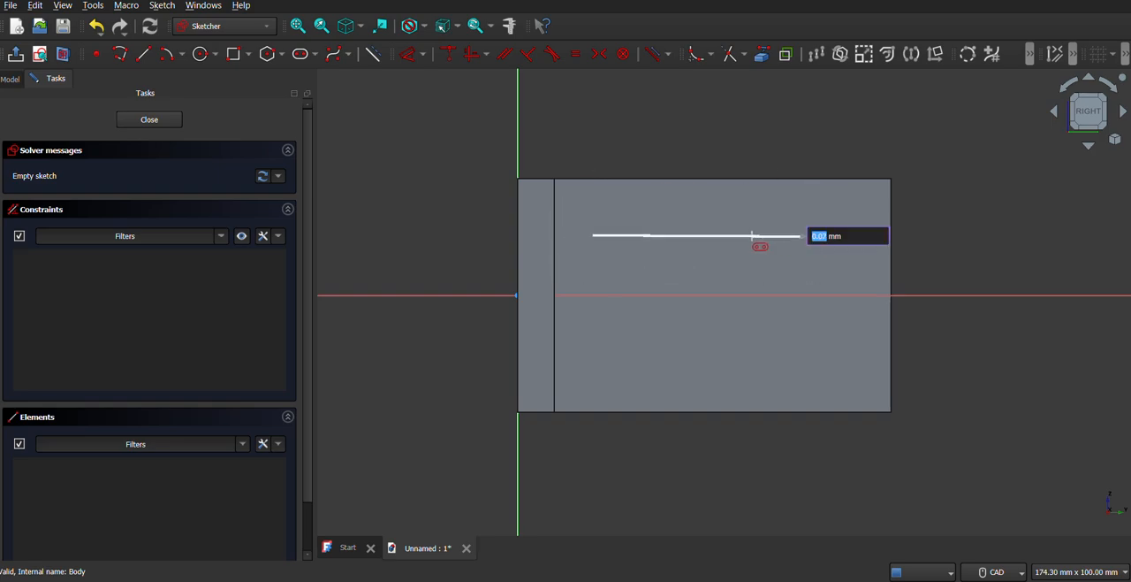
pyautogui.click(754, 208)
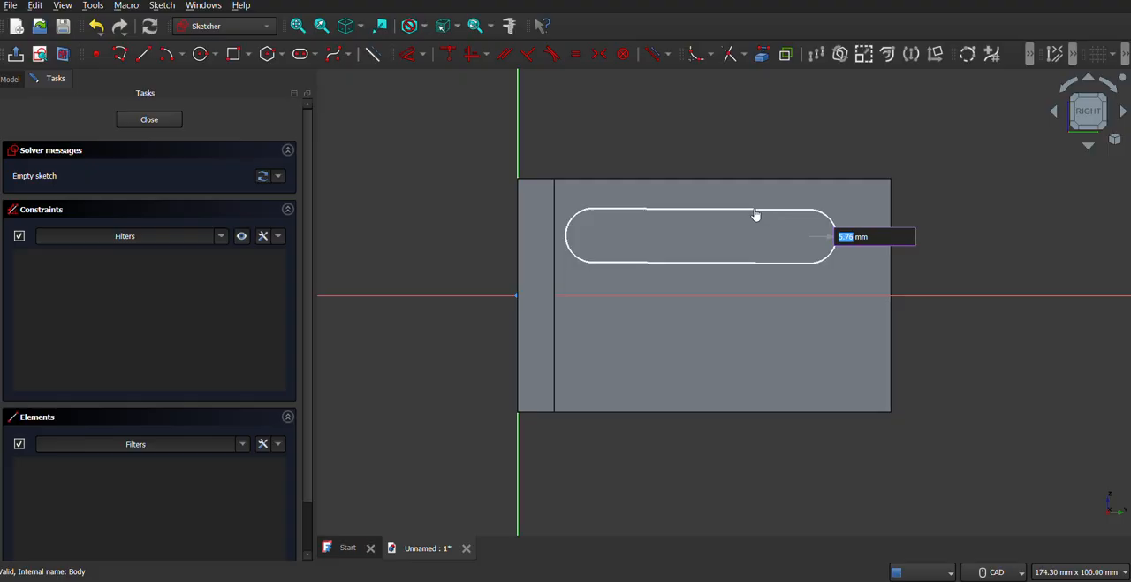
# Dimension the slot's width between its two straight edges as 10 mm.
pyautogui.click(407, 54)
pyautogui.click(687, 214)
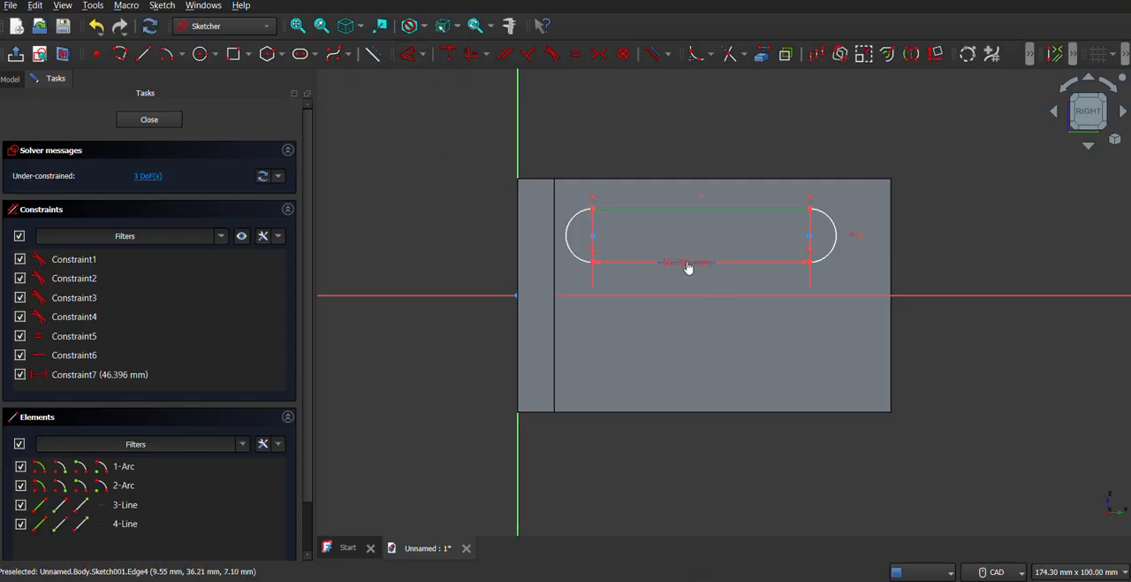
pyautogui.click(688, 267)
pyautogui.click(745, 139)
pyautogui.write('10')
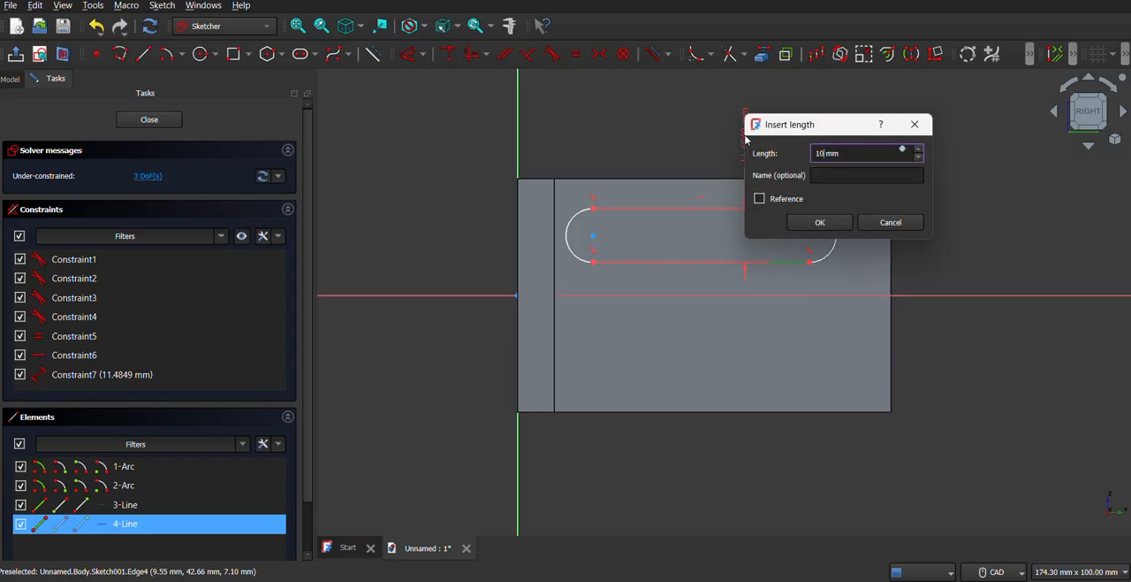
pyautogui.press('Return')
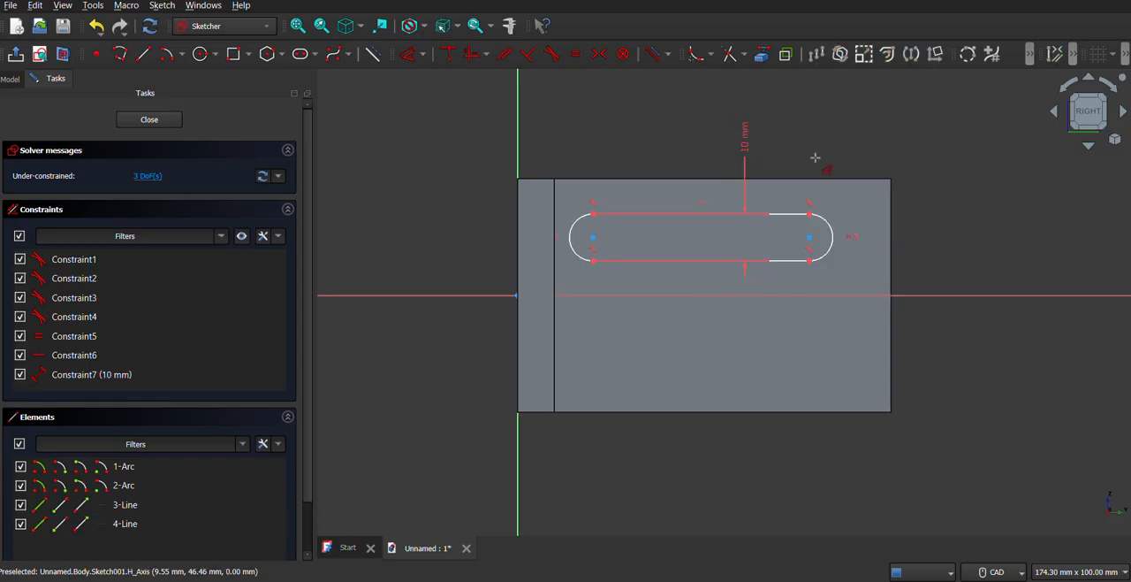
# Project the long leg's end edge into the sketch and dimension the nearest slot arc centre 15 mm from it.
pyautogui.click(761, 53)
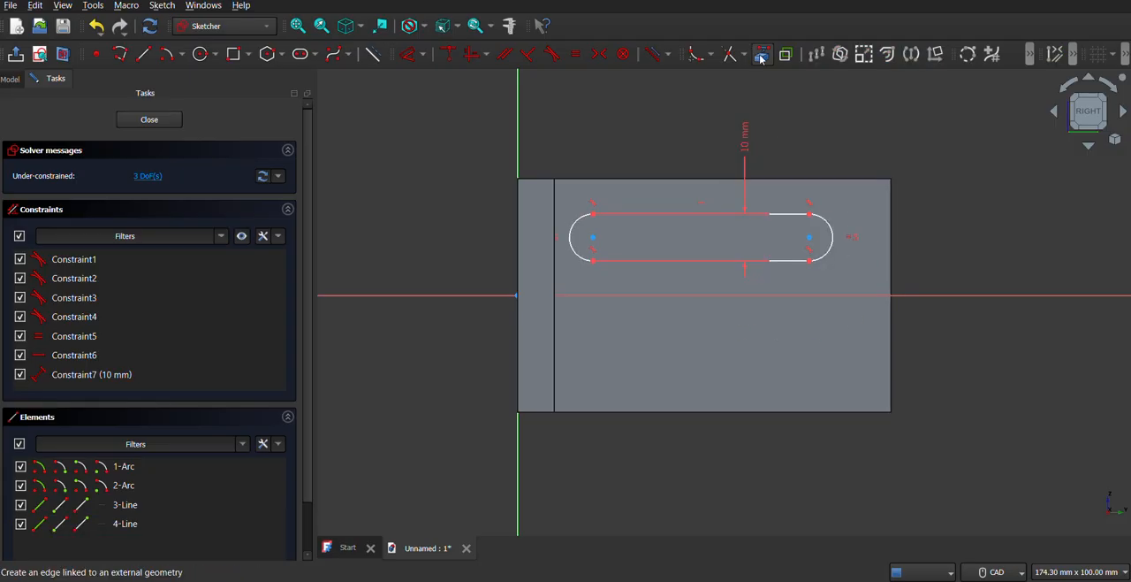
pyautogui.click(891, 223)
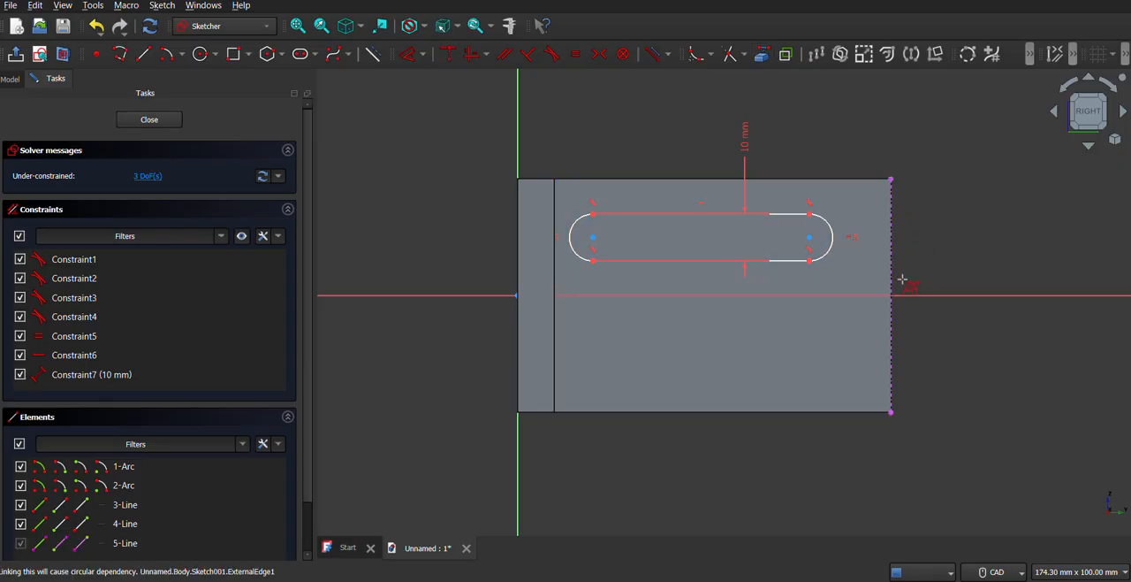
pyautogui.click(408, 54)
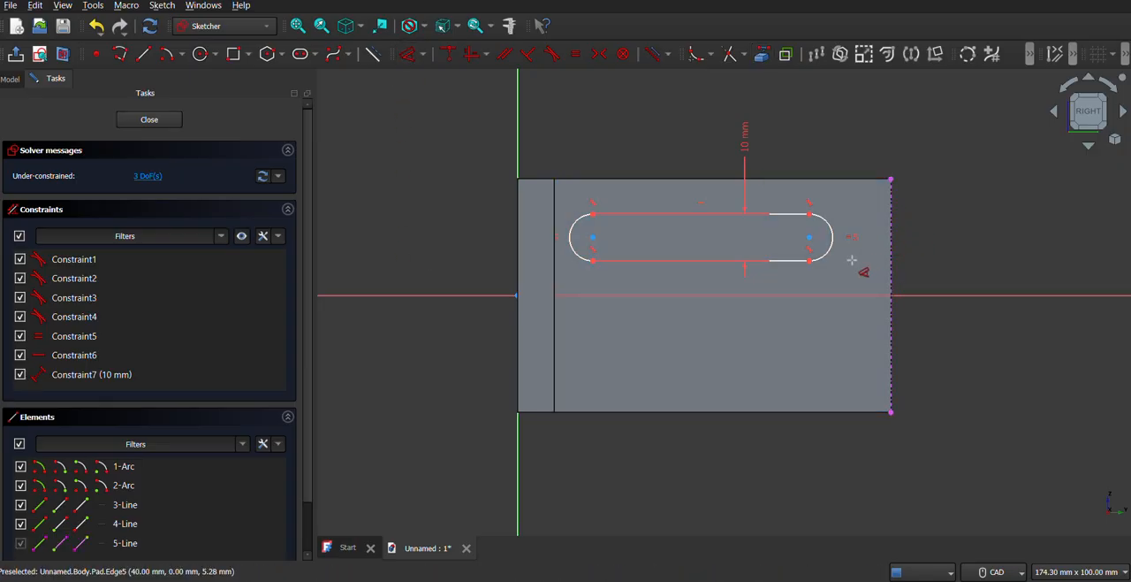
pyautogui.click(810, 238)
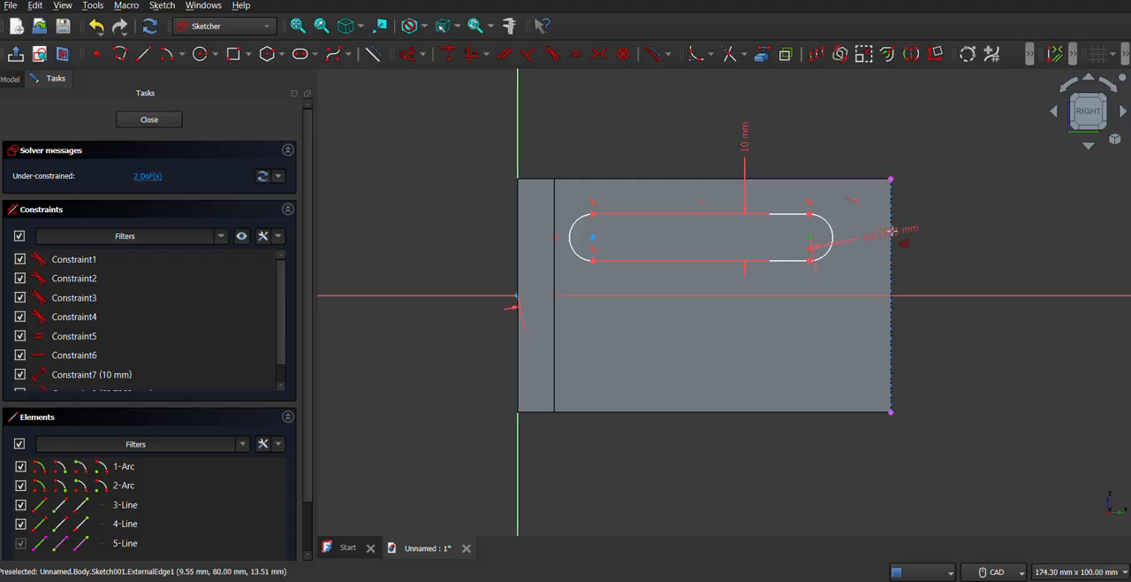
pyautogui.click(891, 231)
pyautogui.click(851, 290)
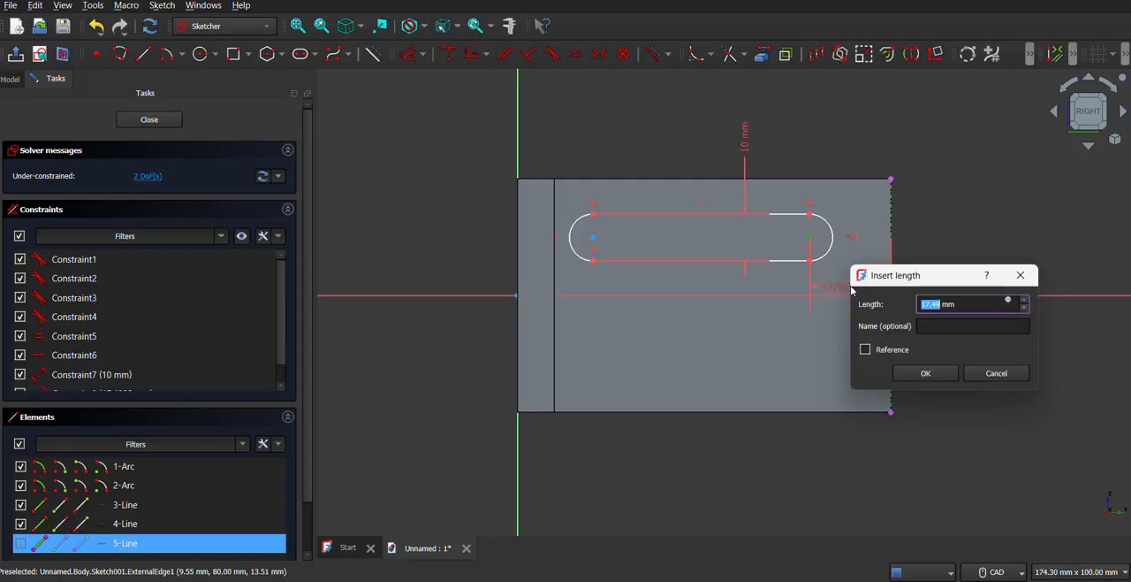
pyautogui.write('15')
pyautogui.press('Return')
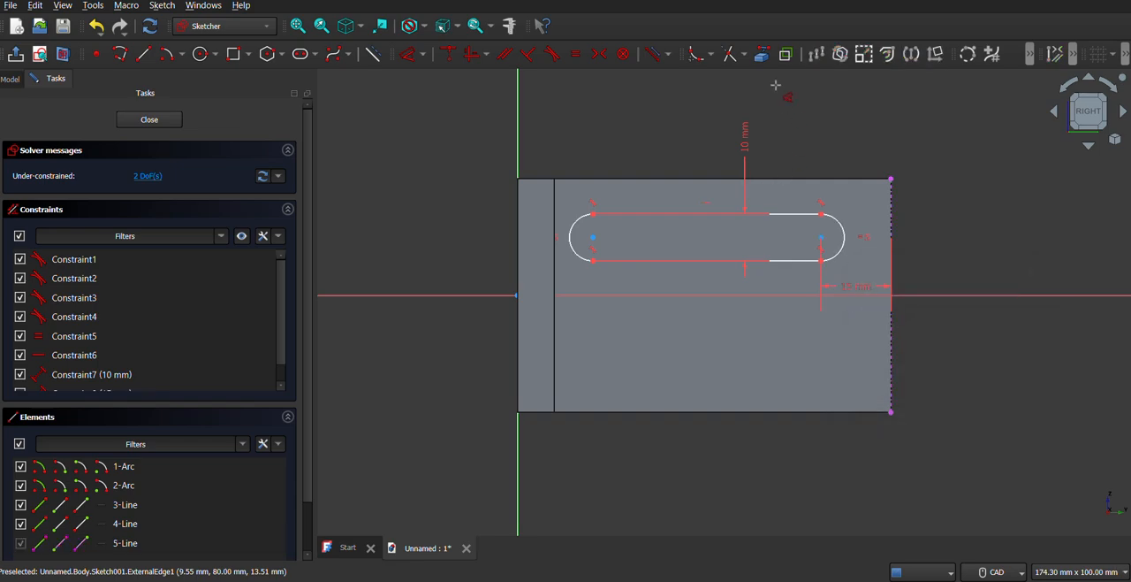
# Project the face's upper edge into the sketch as external geometry.
pyautogui.click(761, 53)
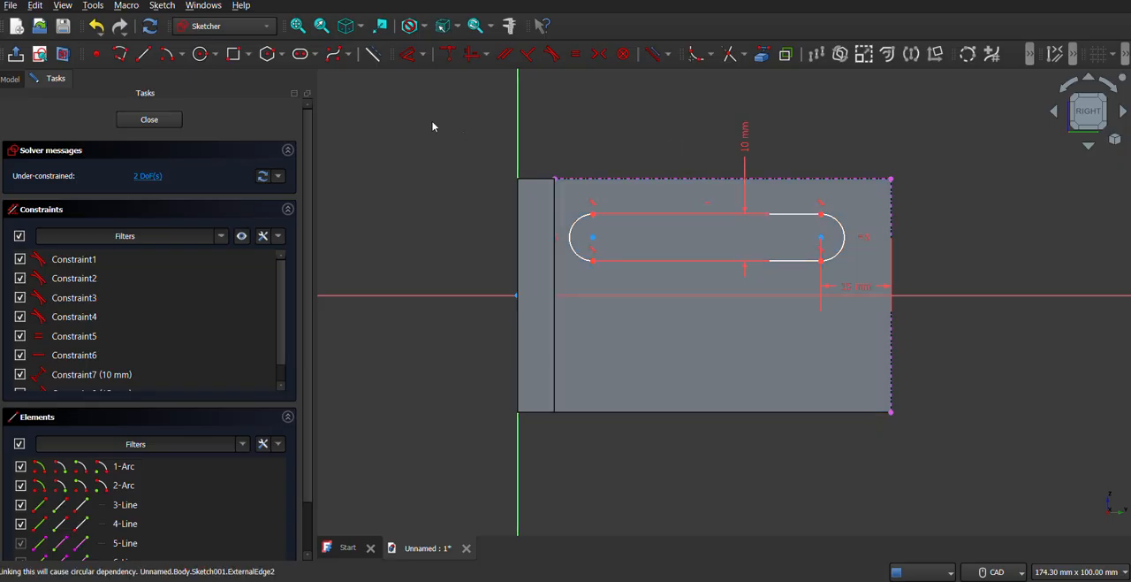
pyautogui.click(822, 238)
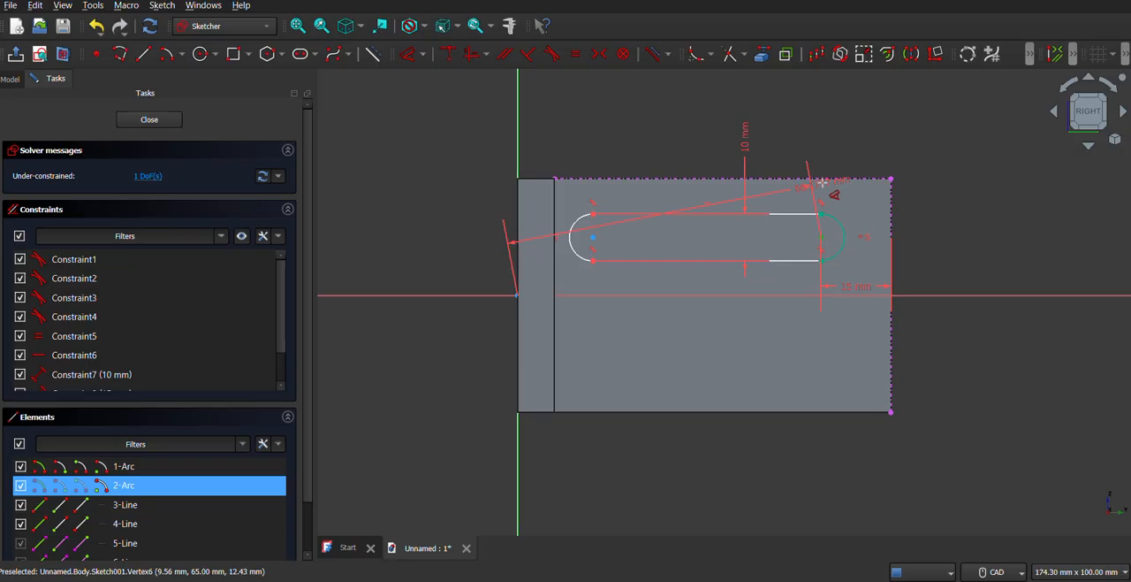
pyautogui.click(811, 179)
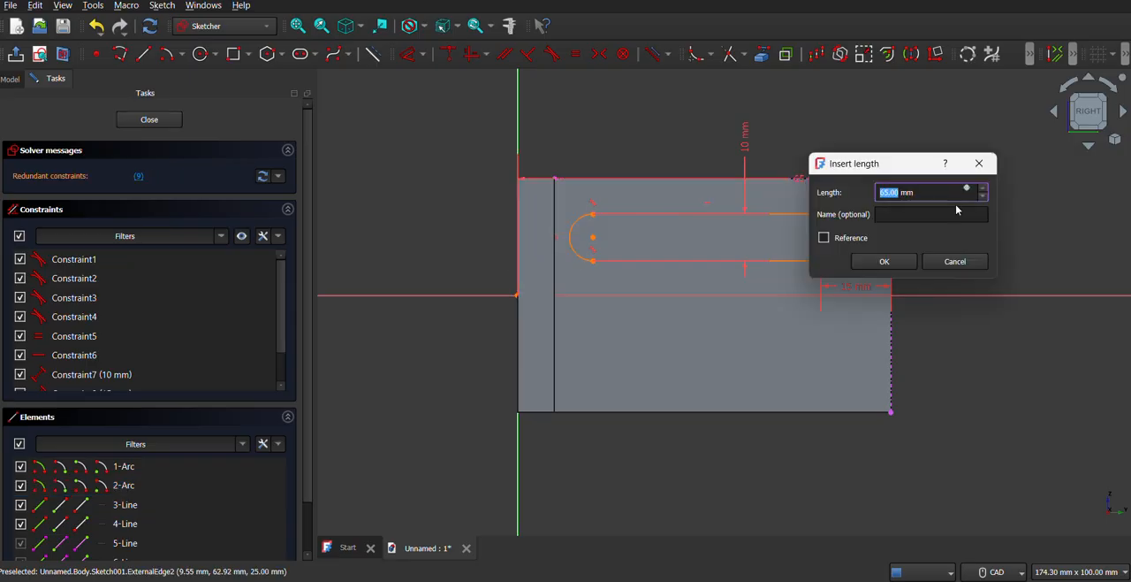
pyautogui.click(981, 163)
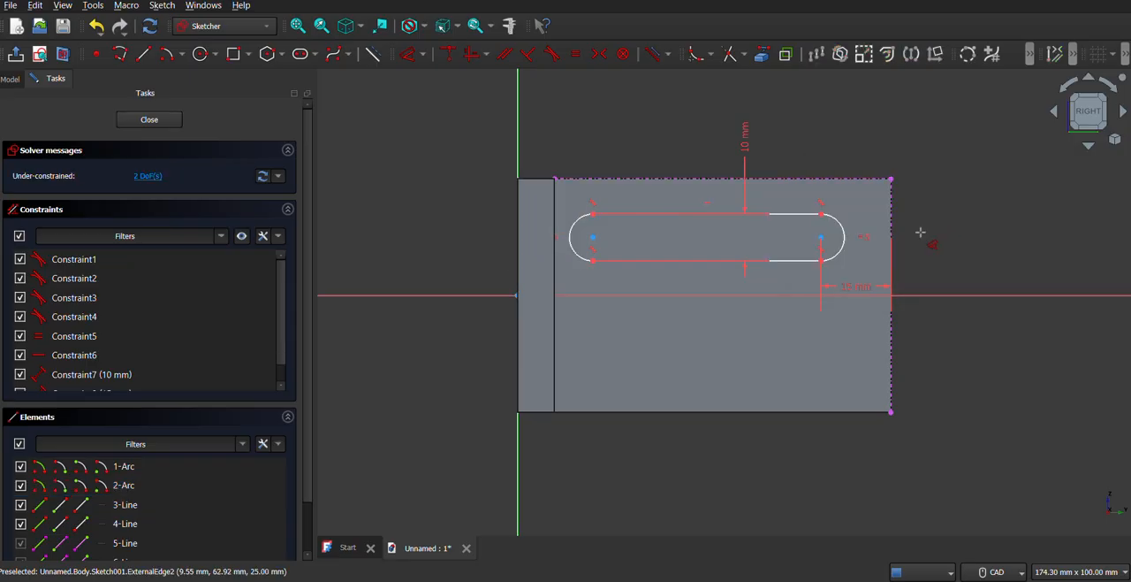
# Dimension the vertical distance from the slot's outer arc centre to the projected upper edge as 15 mm.
pyautogui.click(822, 238)
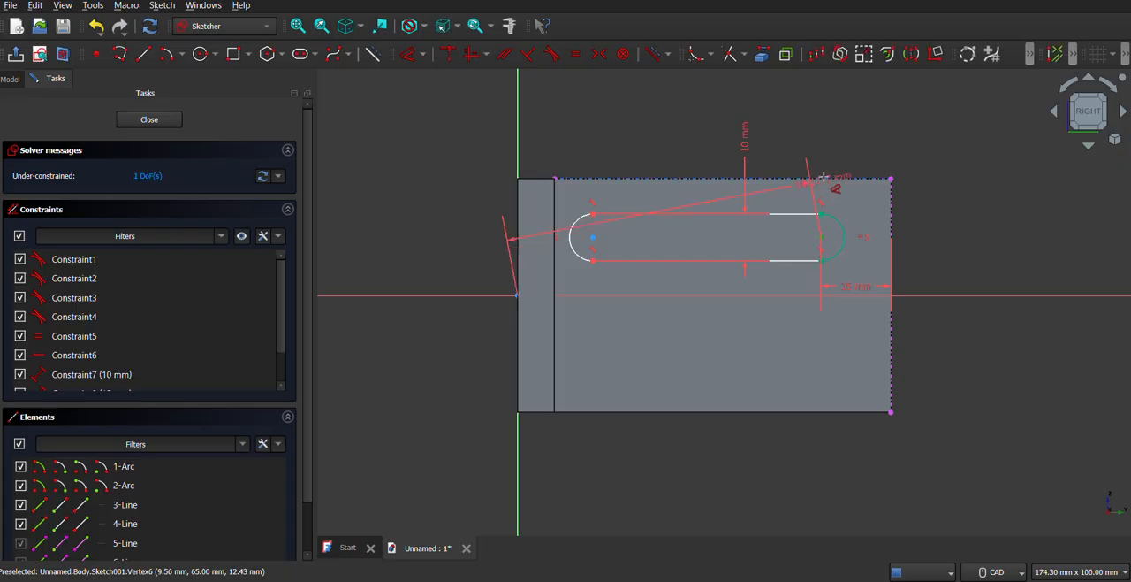
pyautogui.click(929, 198)
pyautogui.write('15')
pyautogui.press('Return')
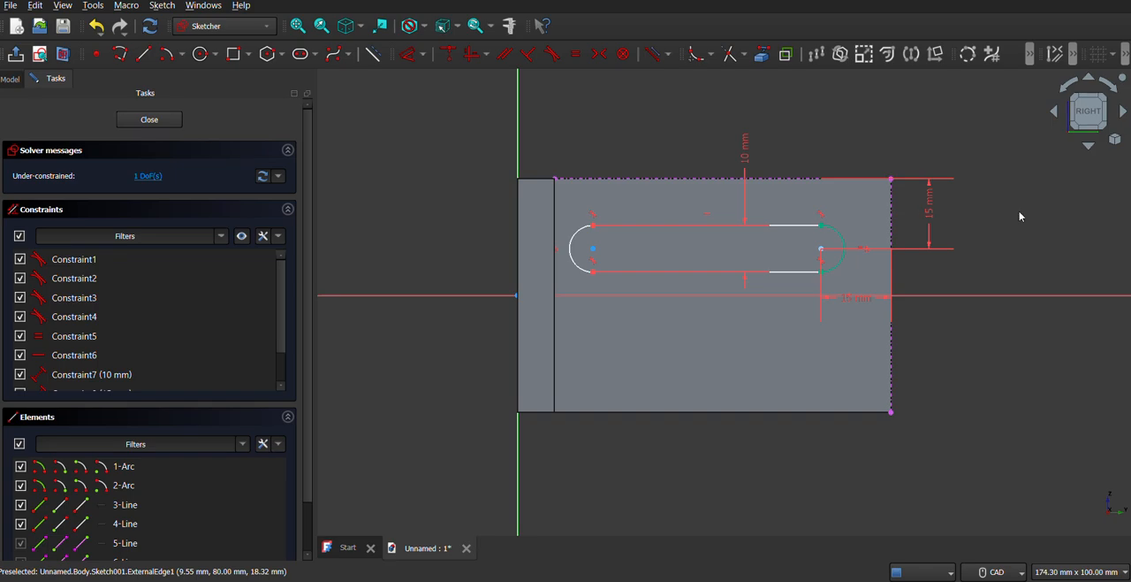
# Set the arc centre's distance from the upper edge to 10 mm and close the sketch.
pyautogui.doubleClick(931, 216)
pyautogui.write('10')
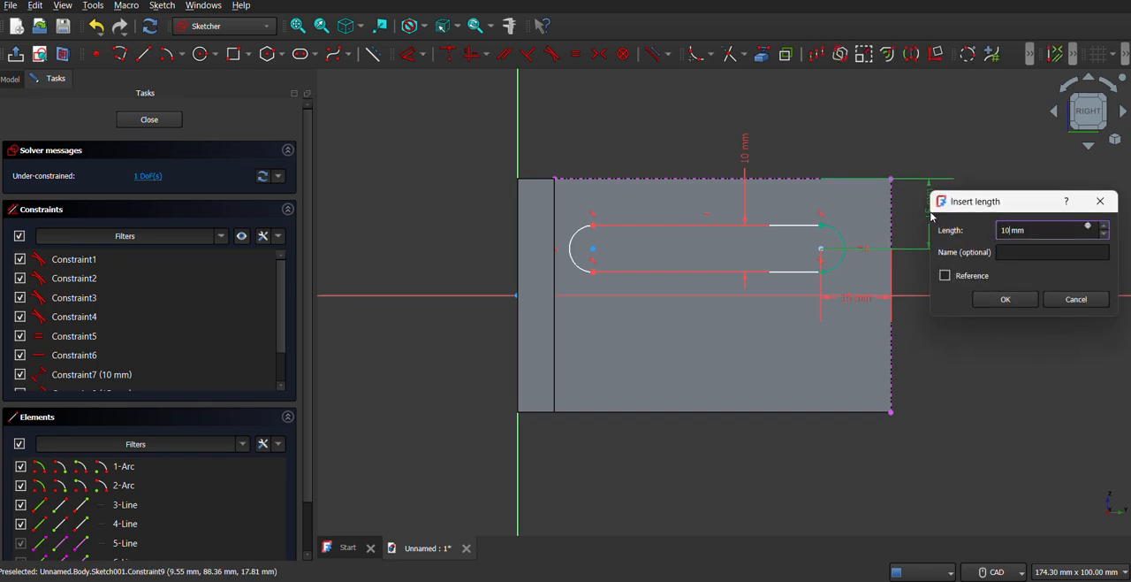
pyautogui.press('Return')
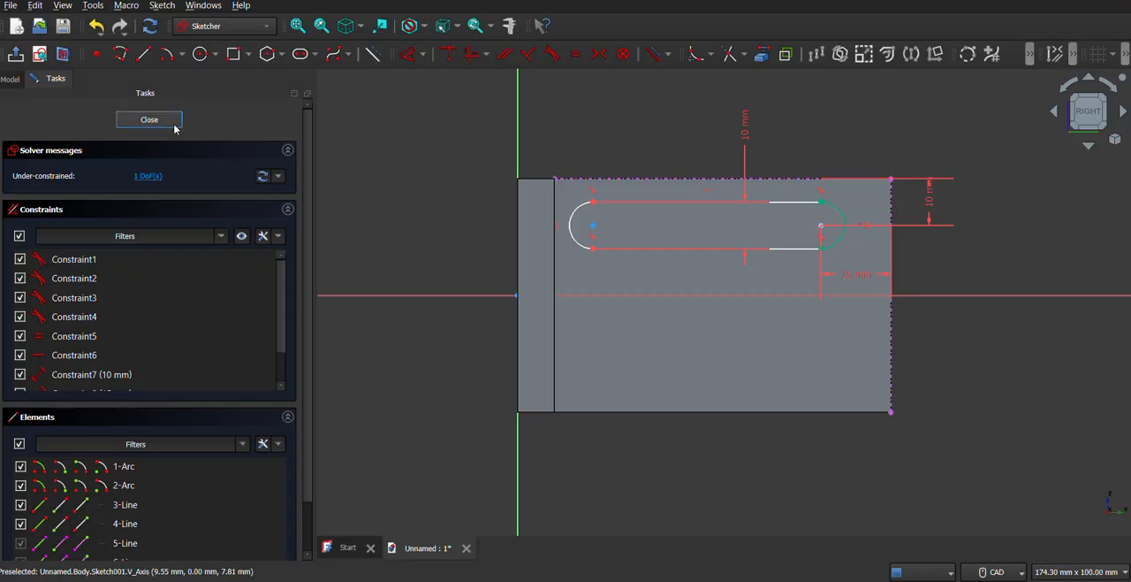
pyautogui.press('Escape')
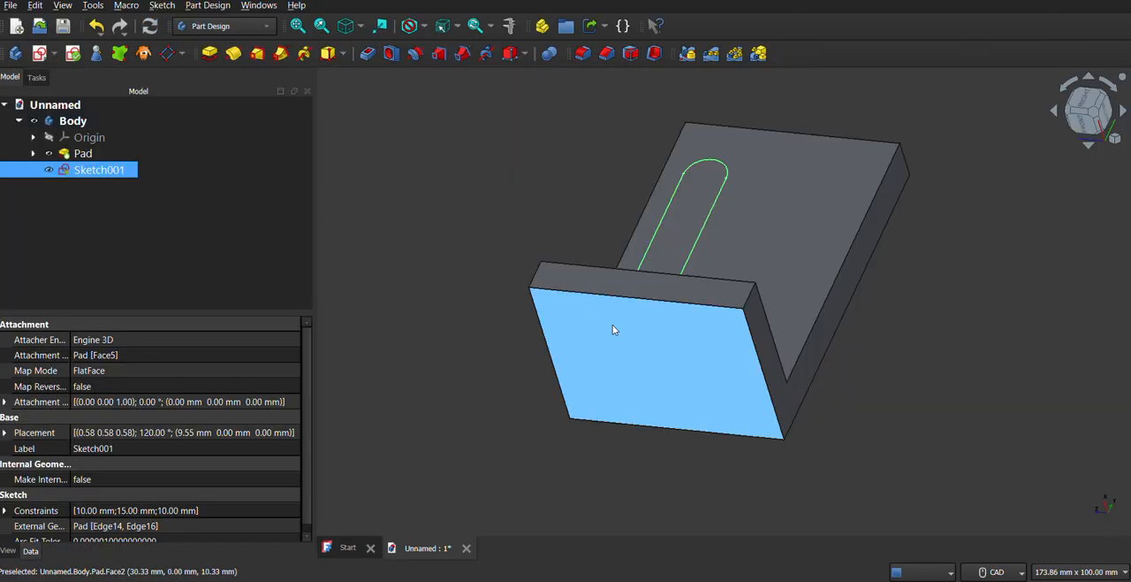
# Reopen the slot sketch, mirror the whole slot about the horizontal axis keeping the original, and close the sketch.
pyautogui.rightClick(103, 183)
pyautogui.click(88, 169)
pyautogui.rightClick(92, 169)
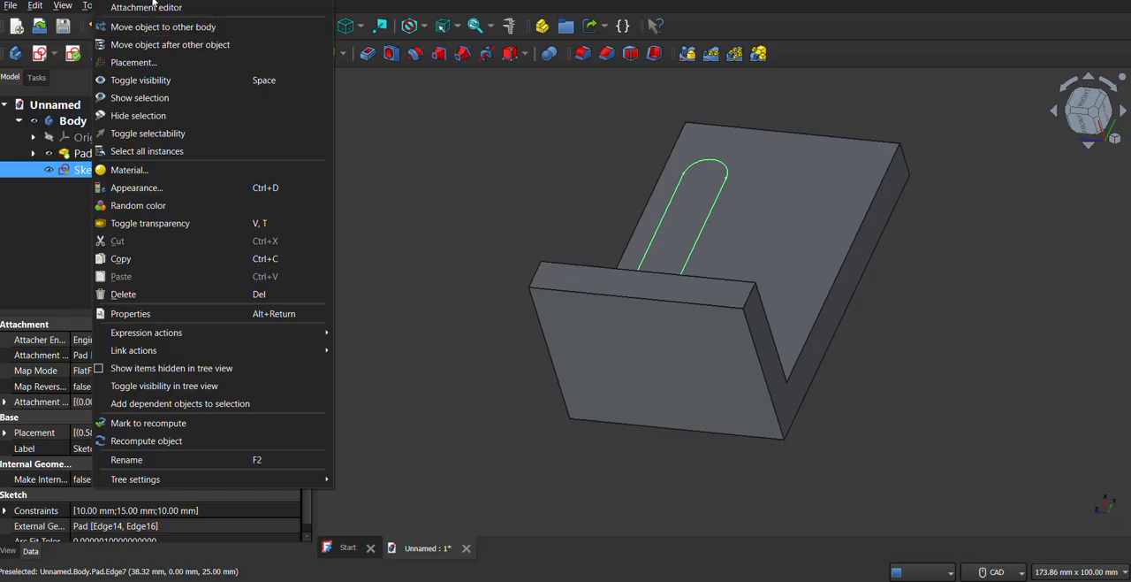
pyautogui.click(152, 3)
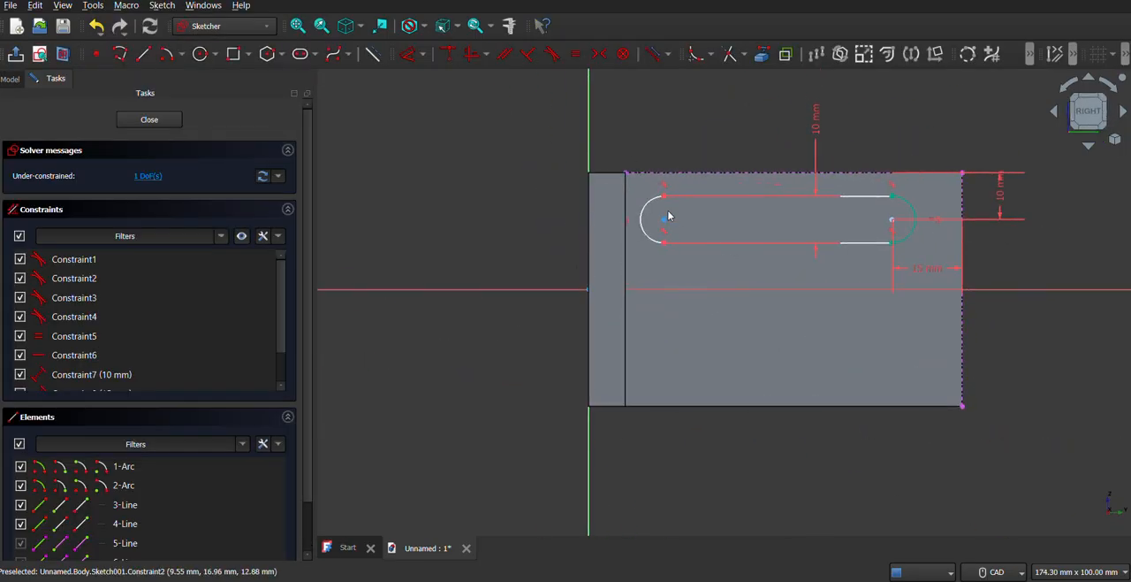
pyautogui.moveTo(644, 193); pyautogui.dragTo(929, 272)
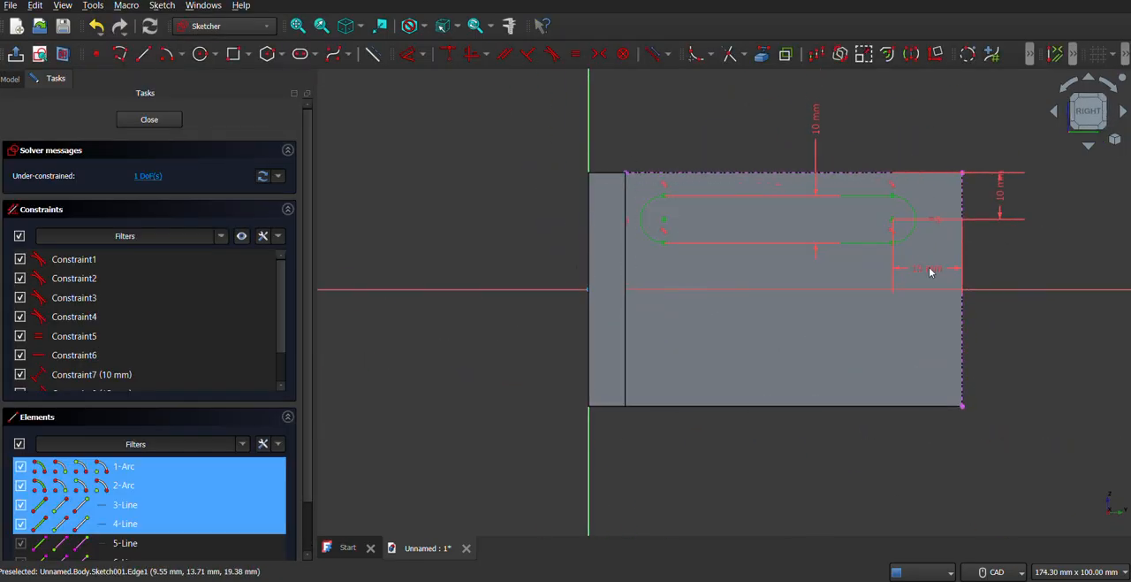
pyautogui.click(908, 59)
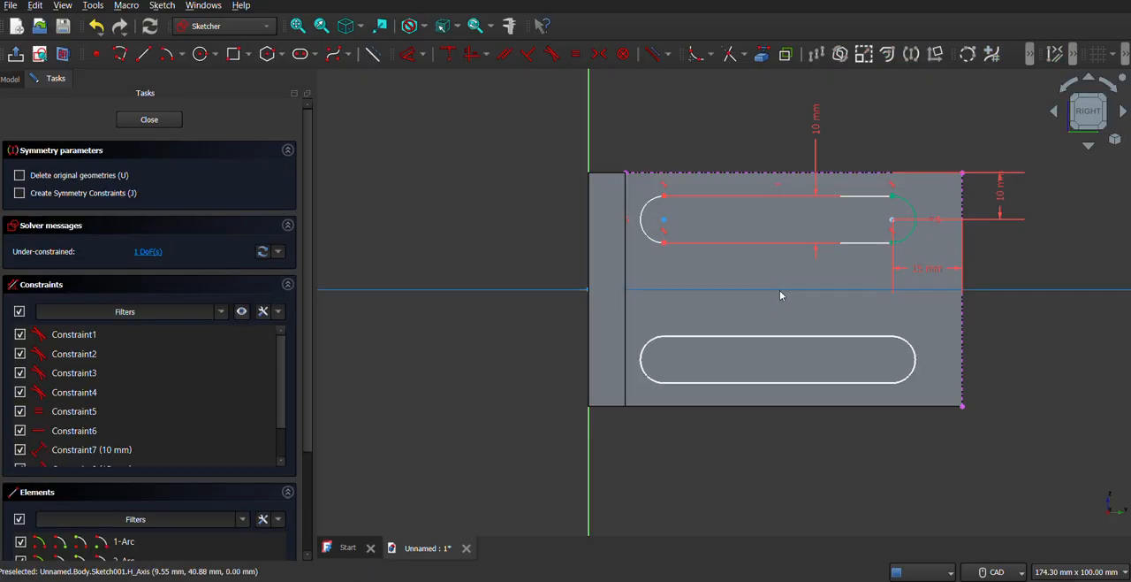
pyautogui.click(779, 290)
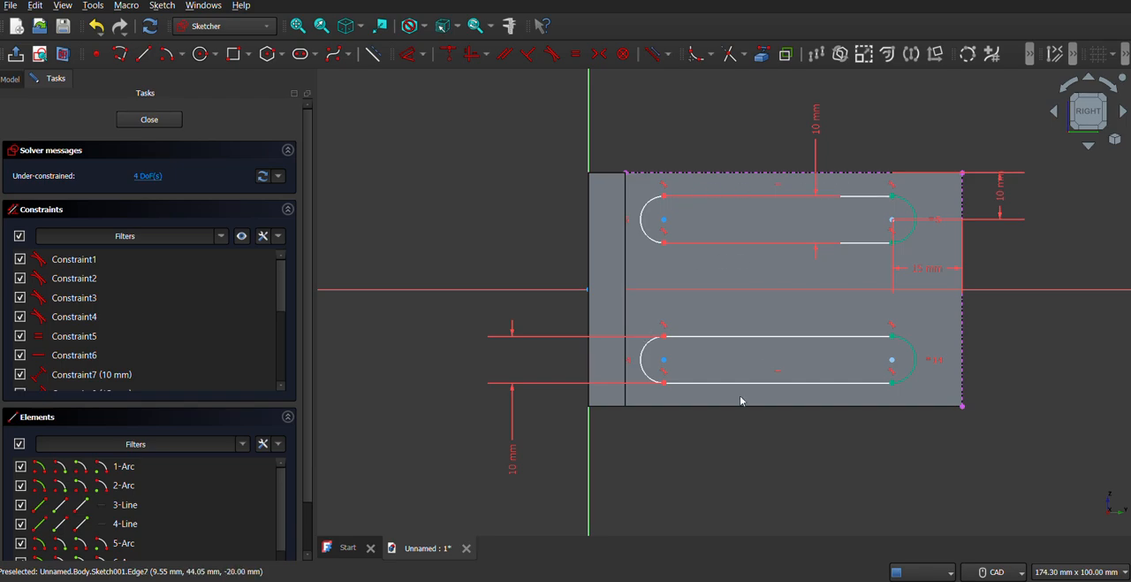
pyautogui.click(149, 119)
# Pocket the two-slot sketch through the long leg with the Through all type.
pyautogui.moveTo(619, 320); pyautogui.dragTo(634, 354, button='middle')
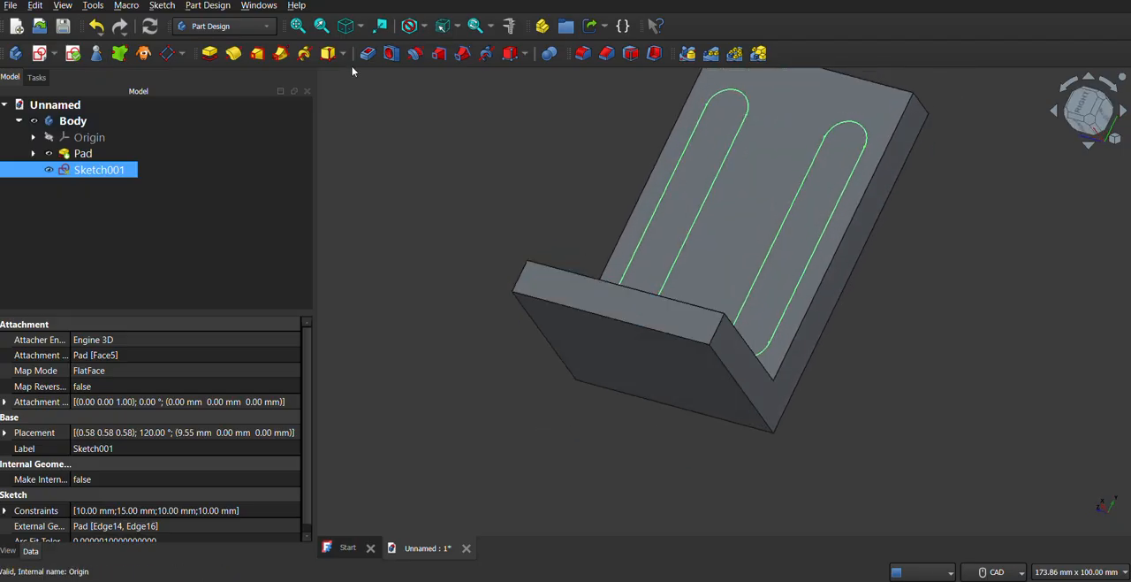
pyautogui.moveTo(661, 270); pyautogui.dragTo(580, 253, button='middle')
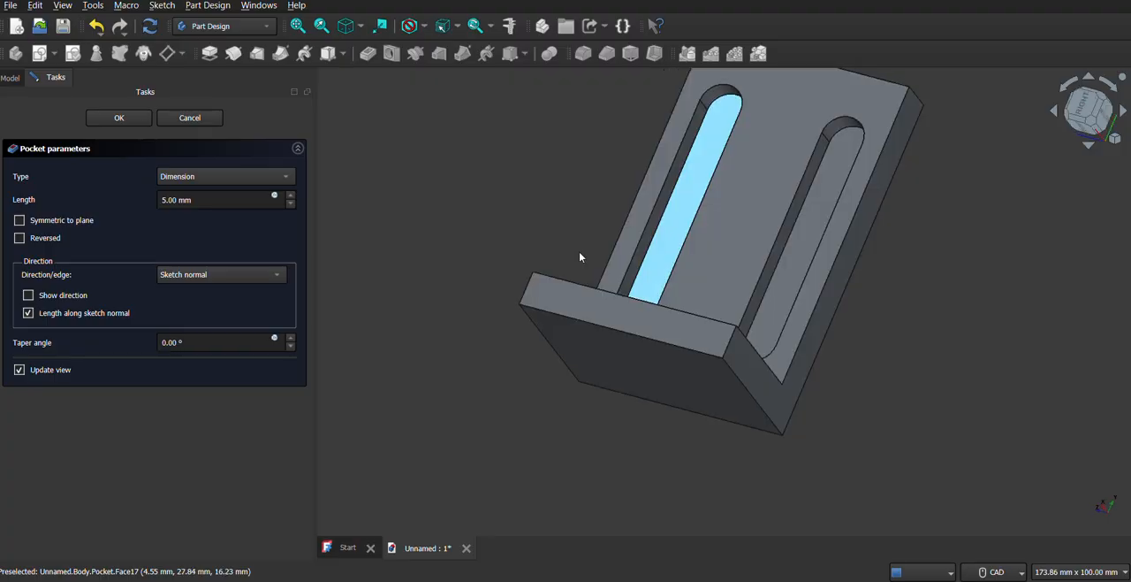
pyautogui.click(216, 176)
pyautogui.click(225, 192)
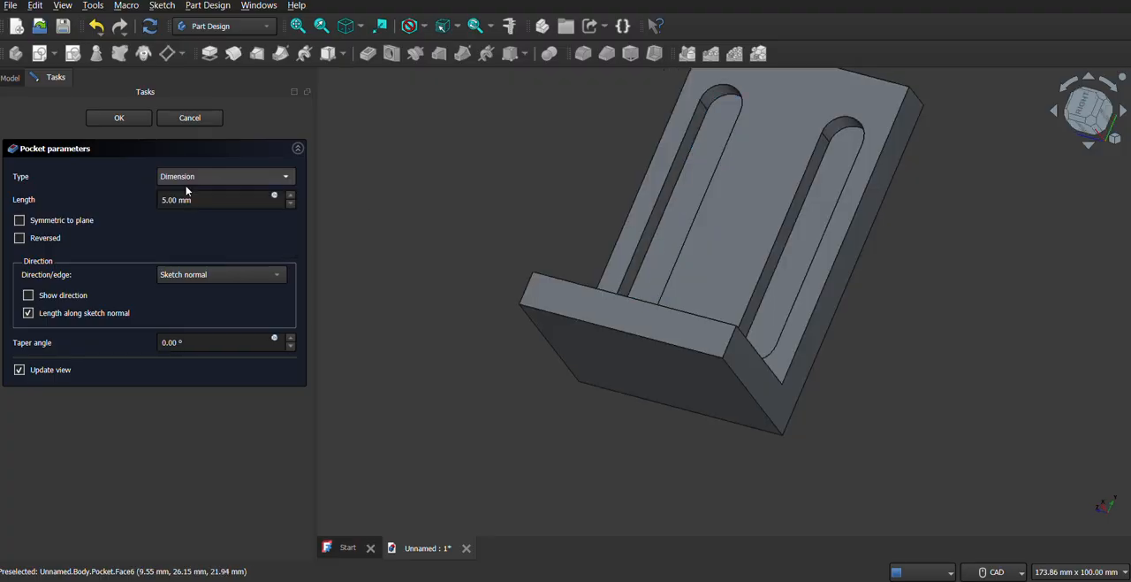
pyautogui.moveTo(690, 241); pyautogui.dragTo(495, 230, button='middle')
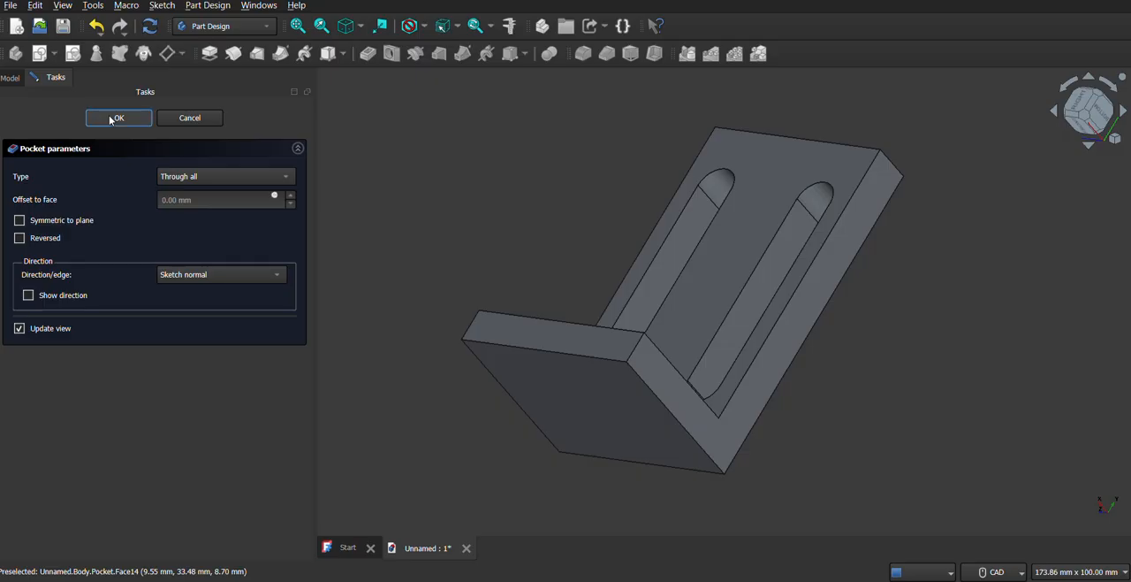
pyautogui.press('Return')
# Start a Fillet and select the four outer corner edges at the free ends of the short and long legs.
pyautogui.moveTo(546, 278); pyautogui.dragTo(690, 177, button='middle')
pyautogui.click(582, 53)
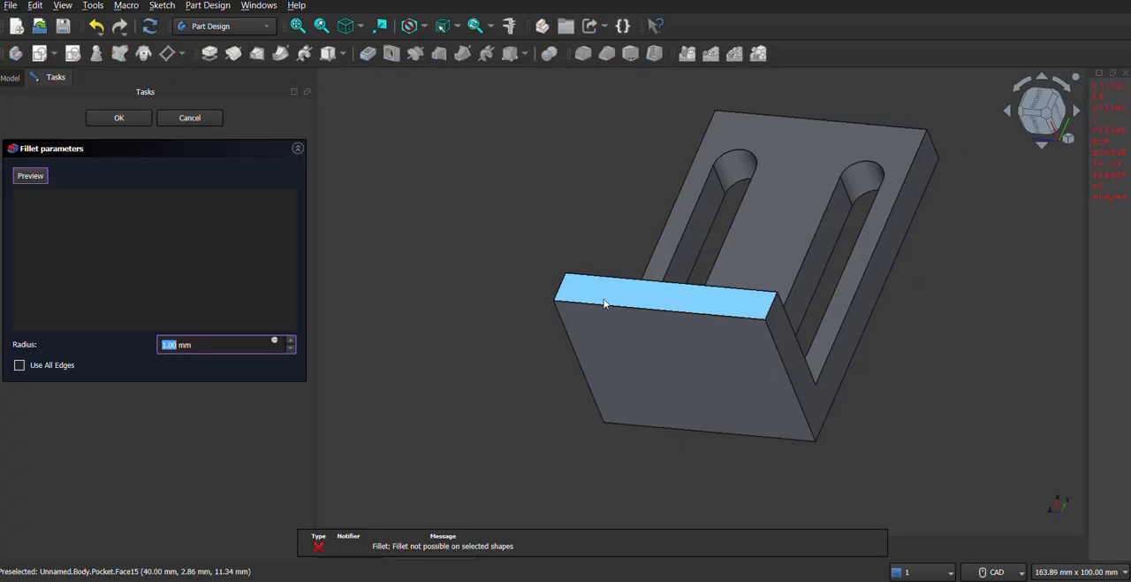
pyautogui.click(770, 309)
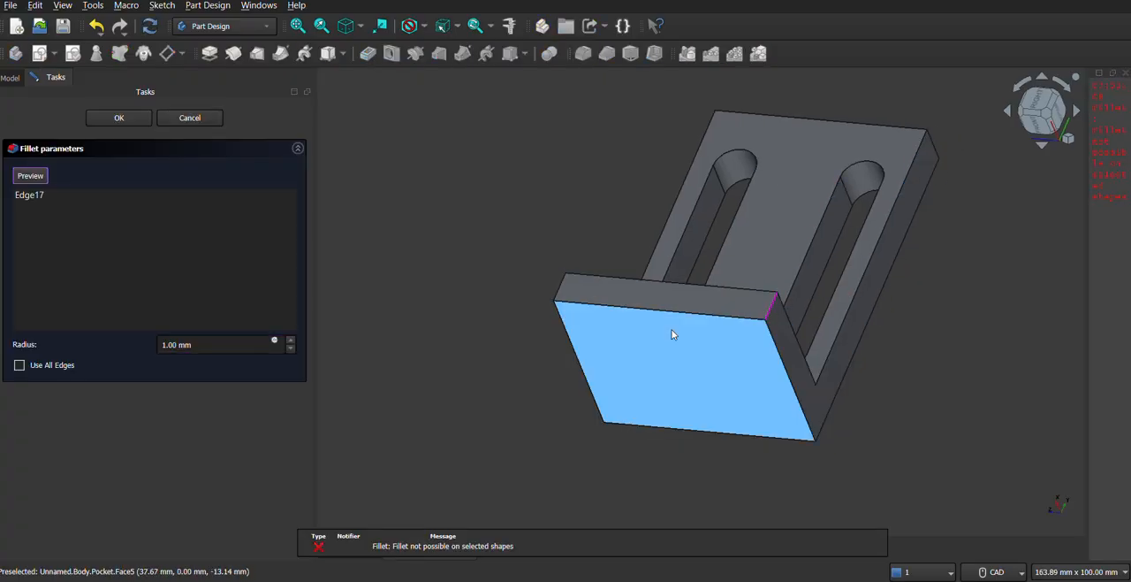
pyautogui.click(558, 283)
pyautogui.moveTo(837, 241); pyautogui.dragTo(756, 314, button='middle')
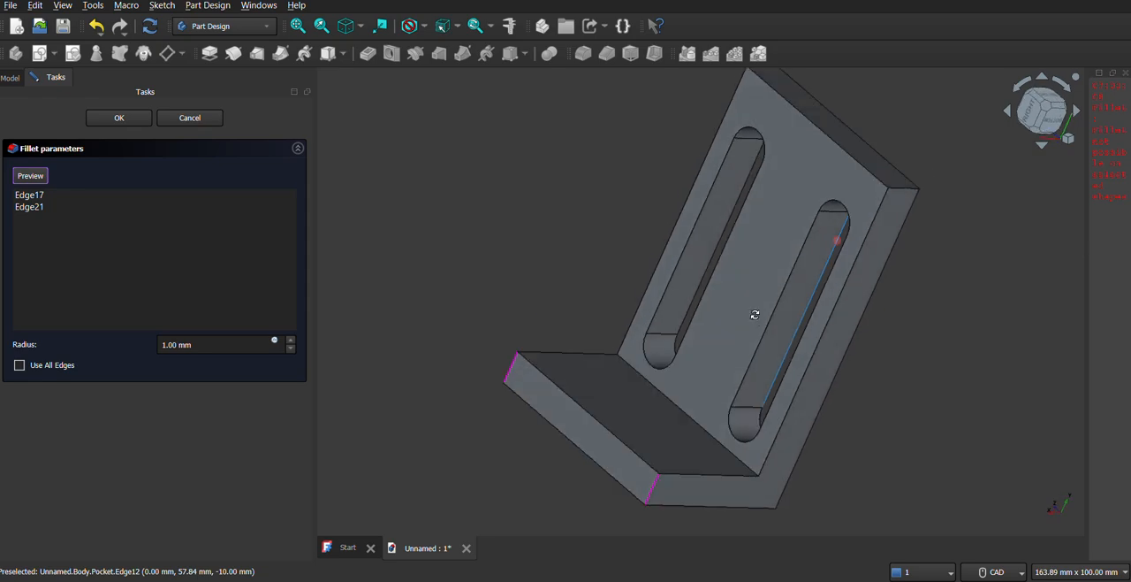
pyautogui.click(906, 193)
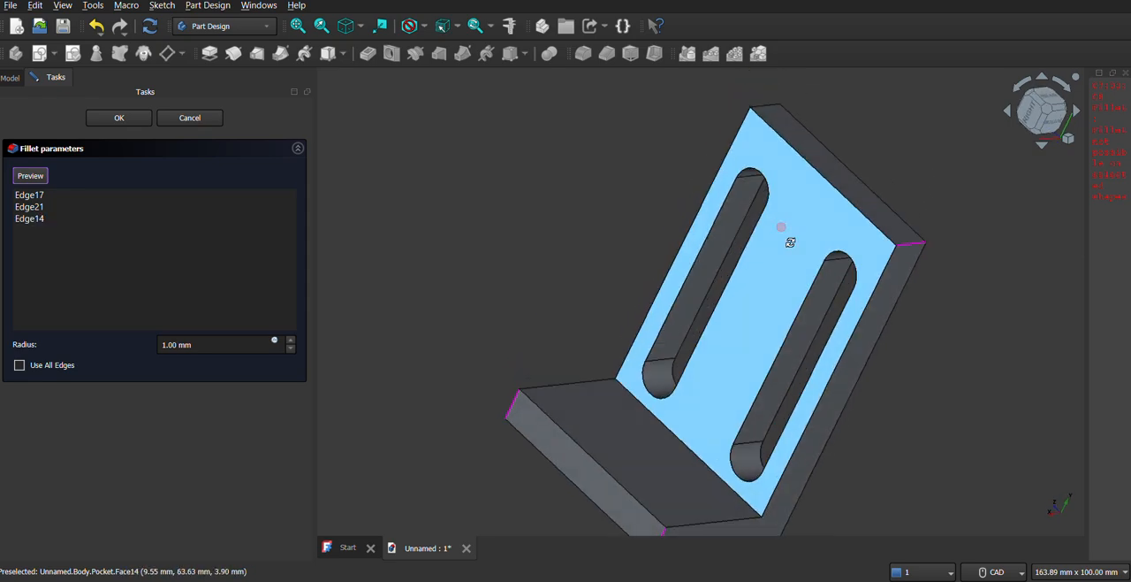
pyautogui.moveTo(783, 240); pyautogui.dragTo(780, 242, button='middle')
pyautogui.click(766, 126)
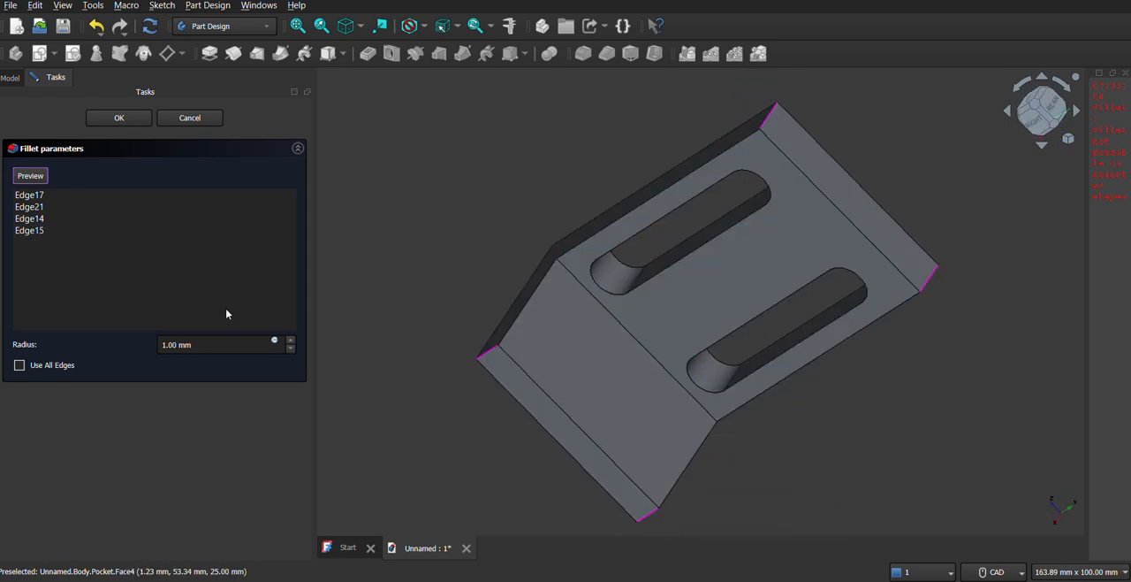
# Set the corner fillet radius to 5 mm and apply the fillet.
pyautogui.click(197, 346)
pyautogui.tripleClick(197, 346)
pyautogui.write('5')
pyautogui.moveTo(758, 381); pyautogui.dragTo(671, 262, button='middle')
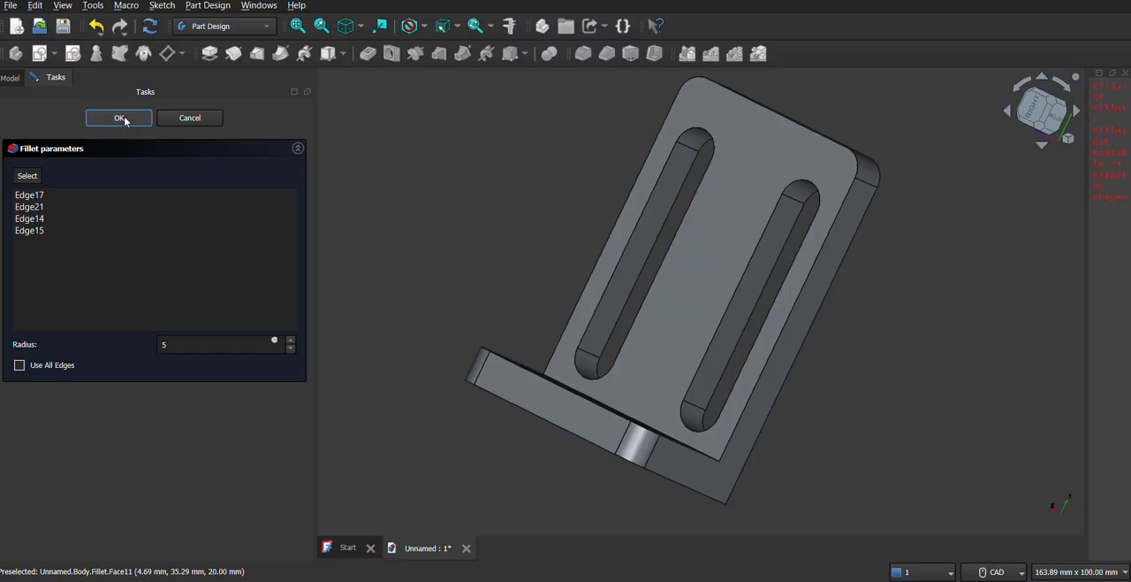
pyautogui.click(133, 118)
# Create a new sketch on the inner face of the short leg.
pyautogui.moveTo(575, 295); pyautogui.dragTo(654, 266, button='middle')
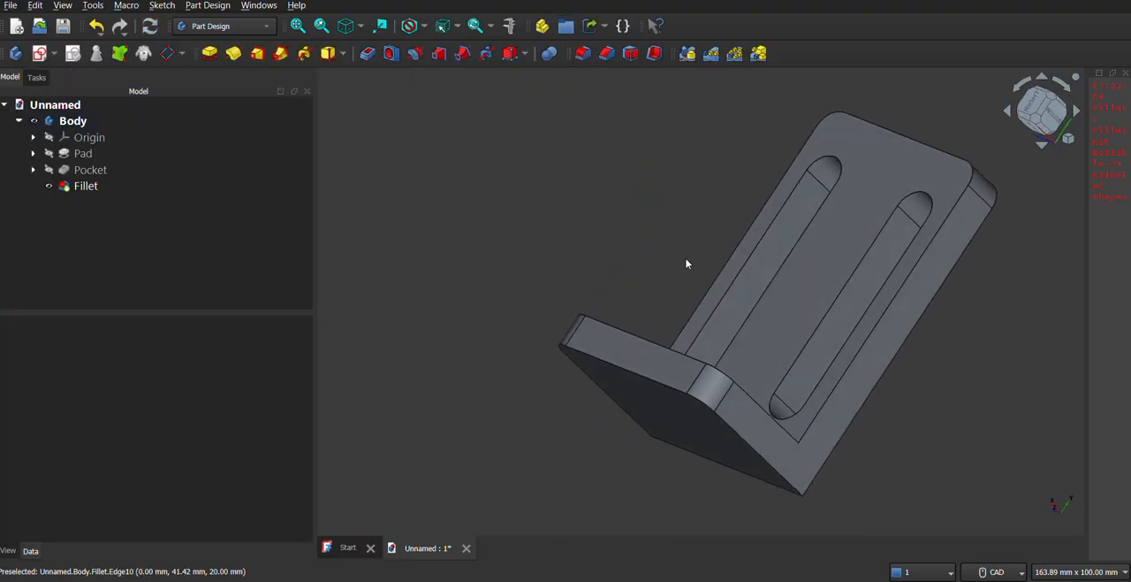
pyautogui.moveTo(778, 243); pyautogui.dragTo(634, 341, button='middle')
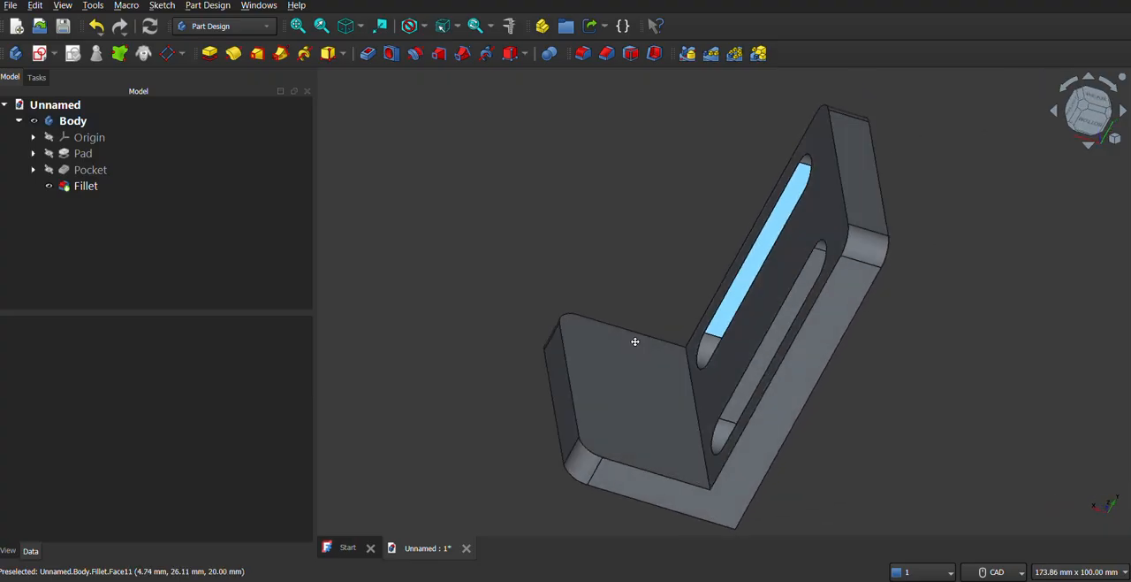
pyautogui.click(607, 406)
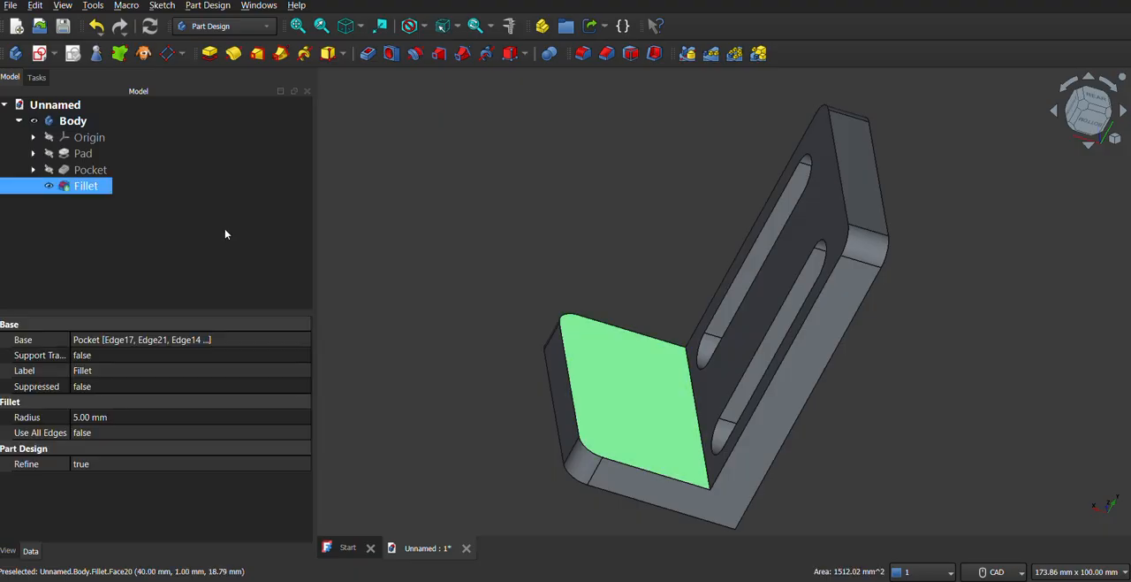
pyautogui.click(62, 55)
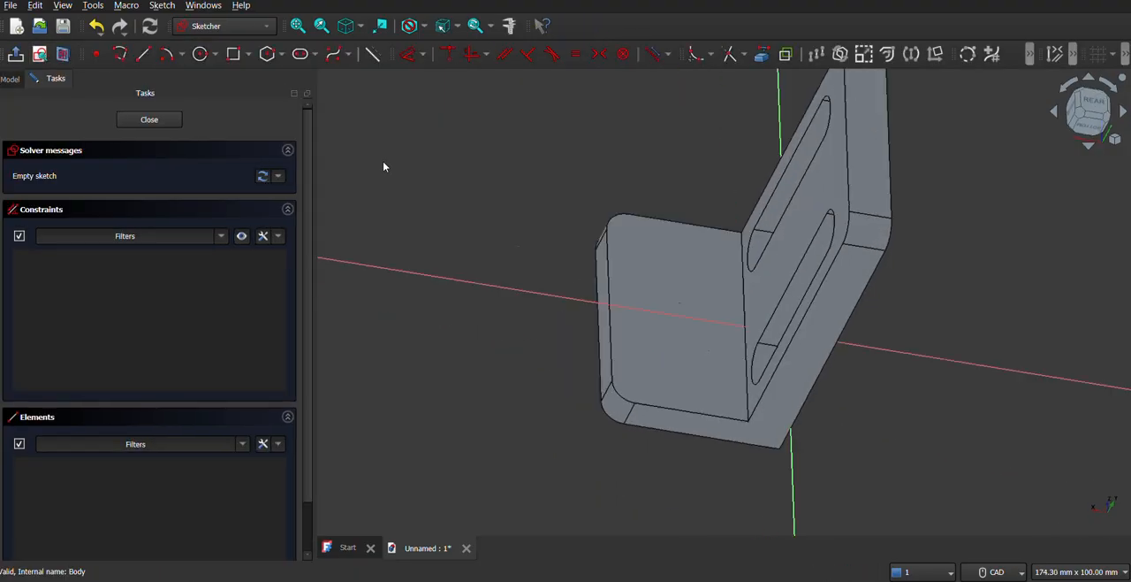
pyautogui.moveTo(638, 267); pyautogui.dragTo(626, 366, button='middle')
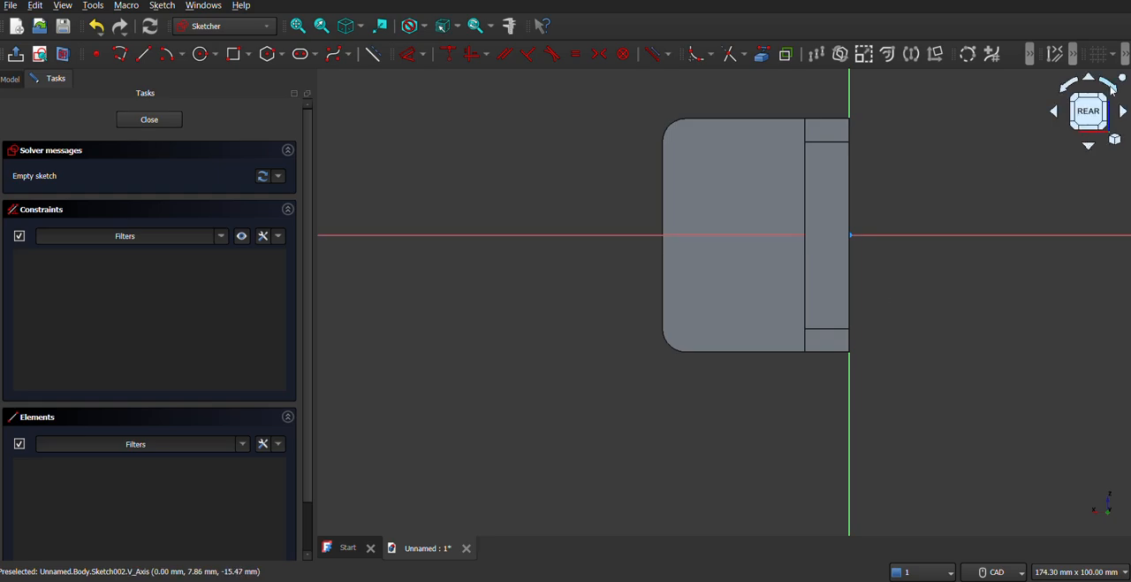
pyautogui.click(1115, 89)
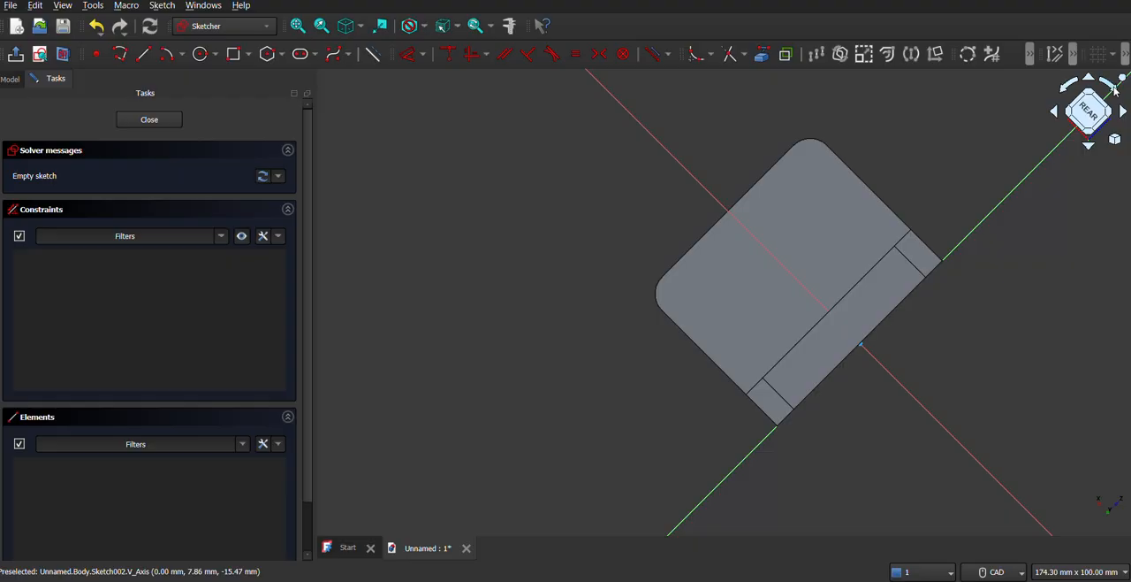
pyautogui.click(1115, 89)
pyautogui.moveTo(833, 356); pyautogui.dragTo(762, 332, button='middle')
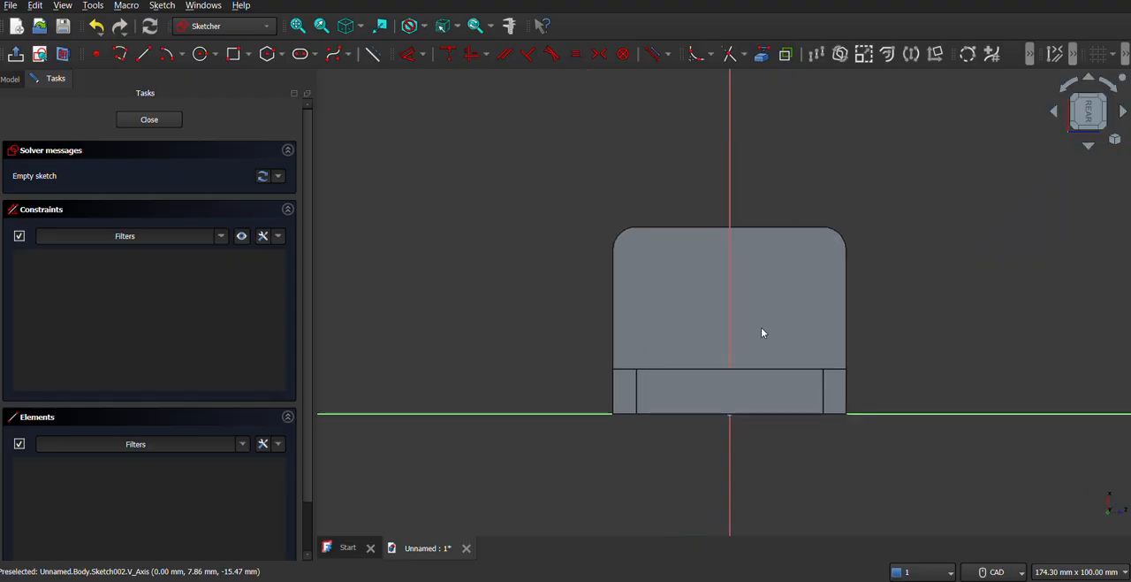
# Project the short leg's two rounded corner arcs into the sketch as external geometry.
pyautogui.click(762, 53)
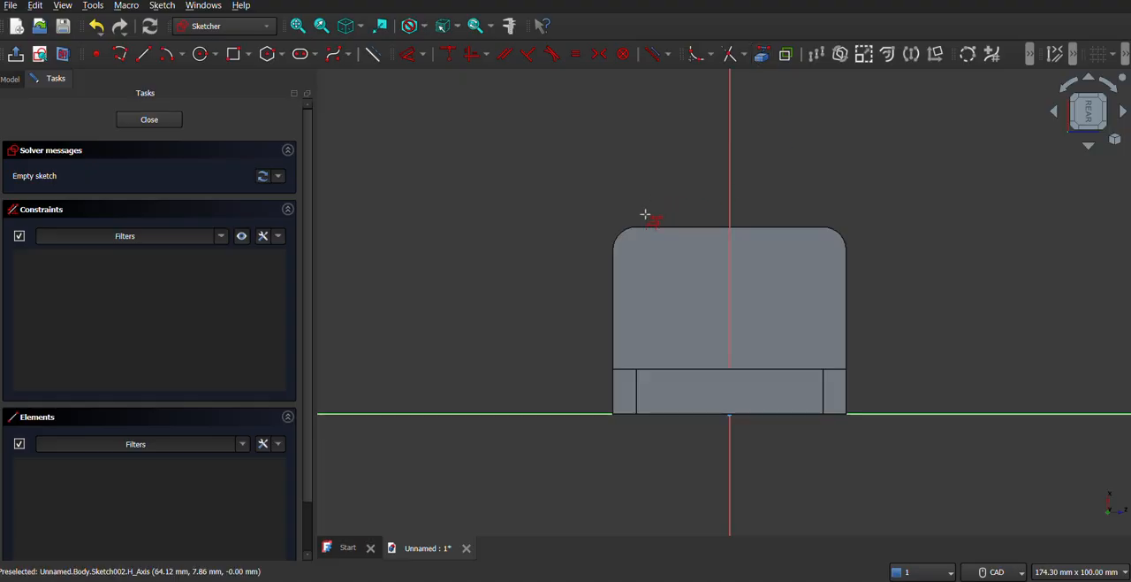
pyautogui.click(630, 232)
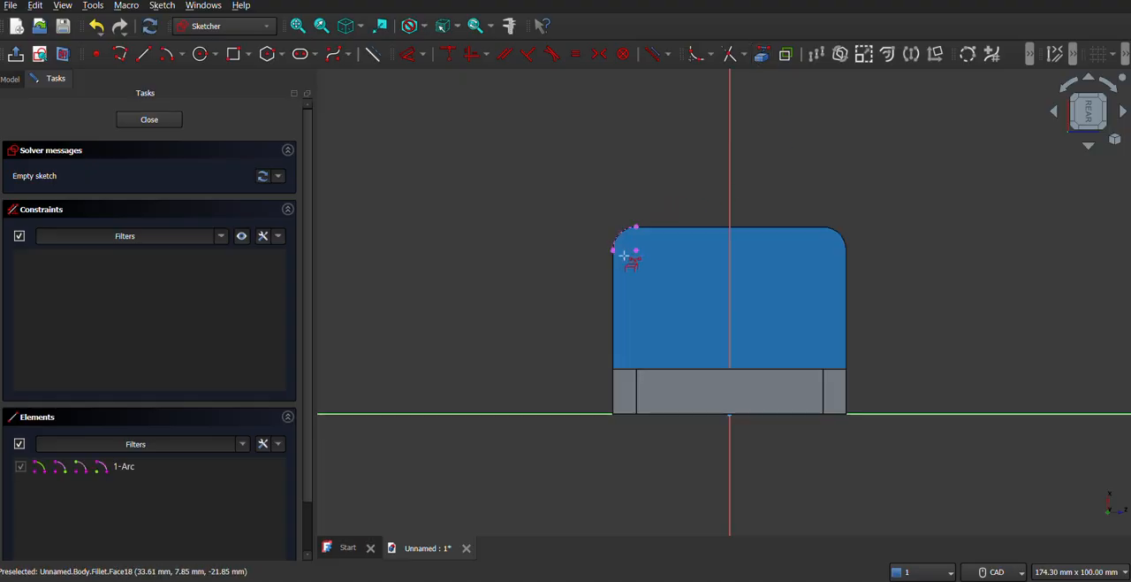
pyautogui.click(838, 238)
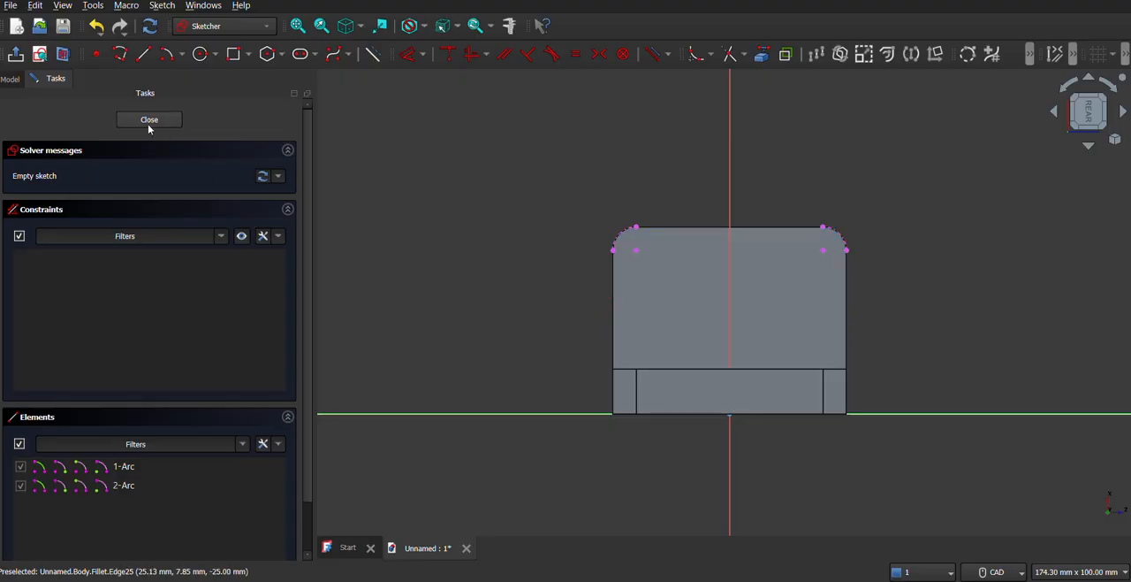
pyautogui.click(201, 54)
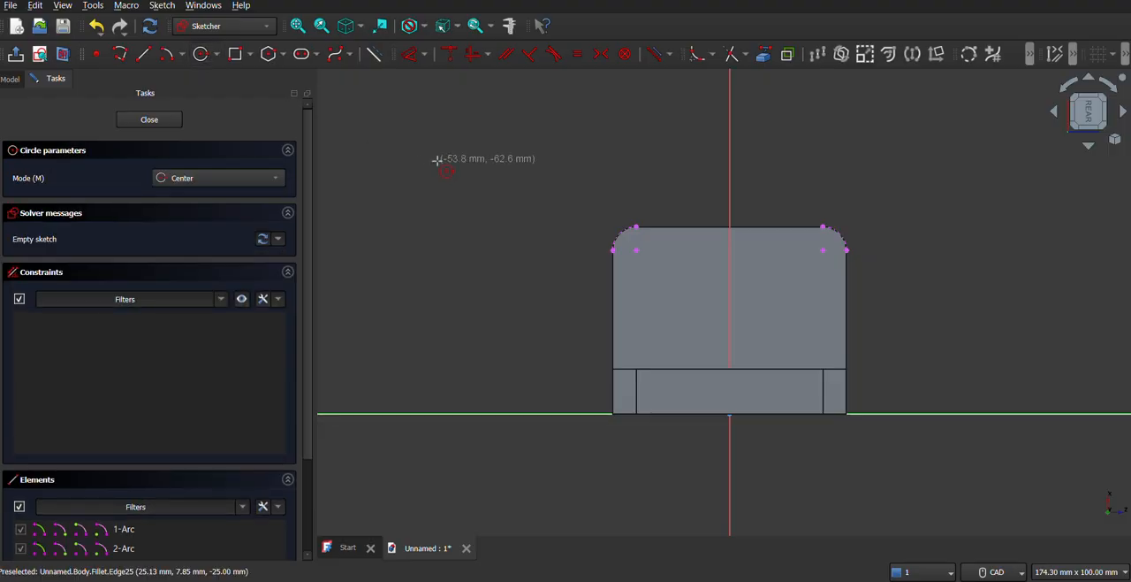
pyautogui.click(635, 250)
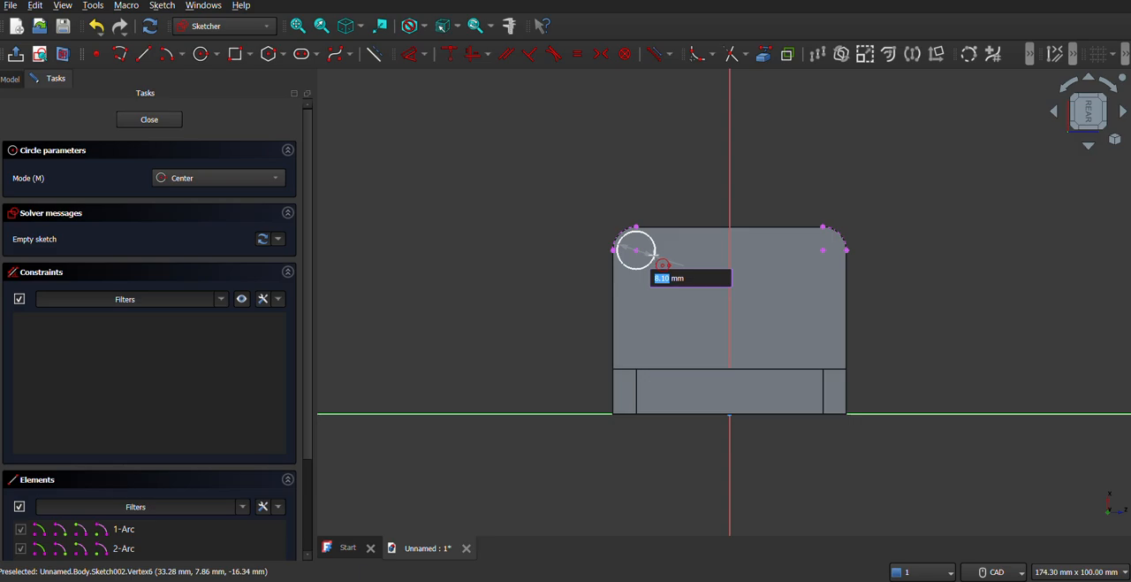
pyautogui.press('Escape')
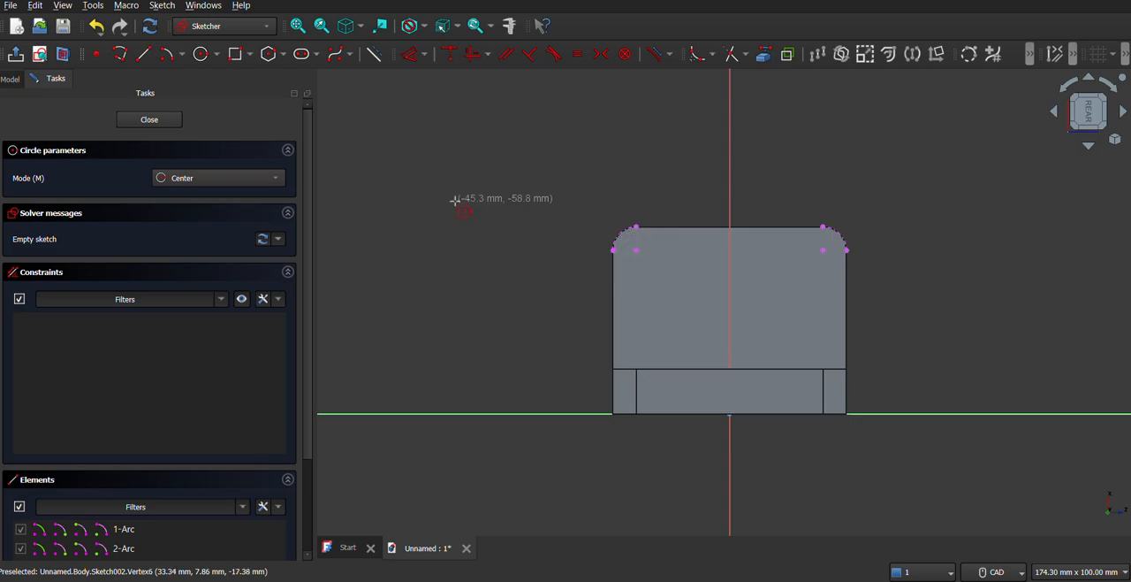
pyautogui.press('Escape')
# Close the sketch and edit the existing corner fillet to a radius of 10 mm.
pyautogui.click(167, 123)
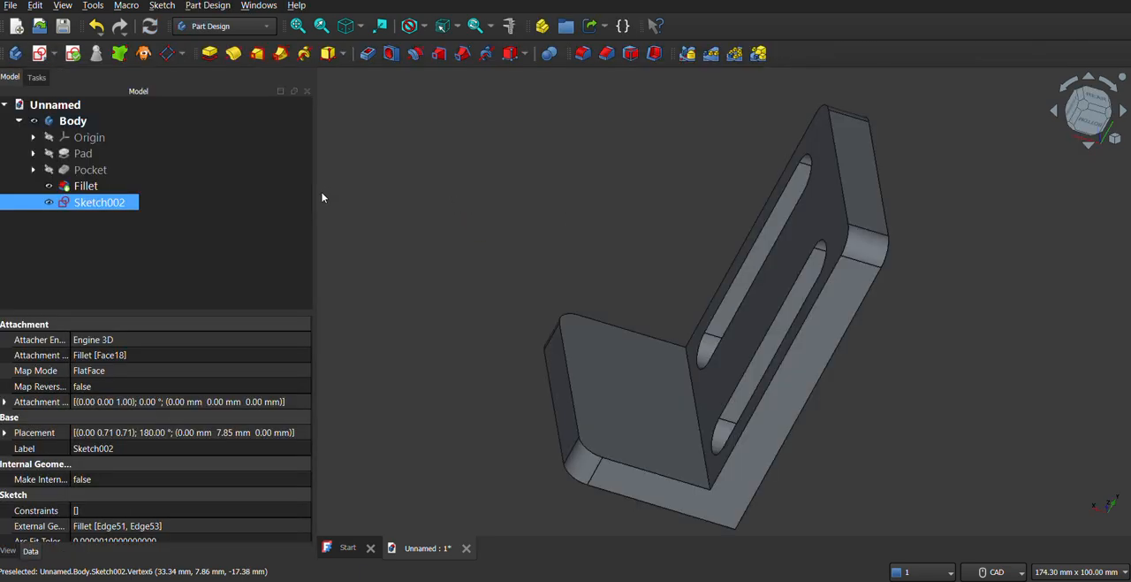
pyautogui.rightClick(85, 186)
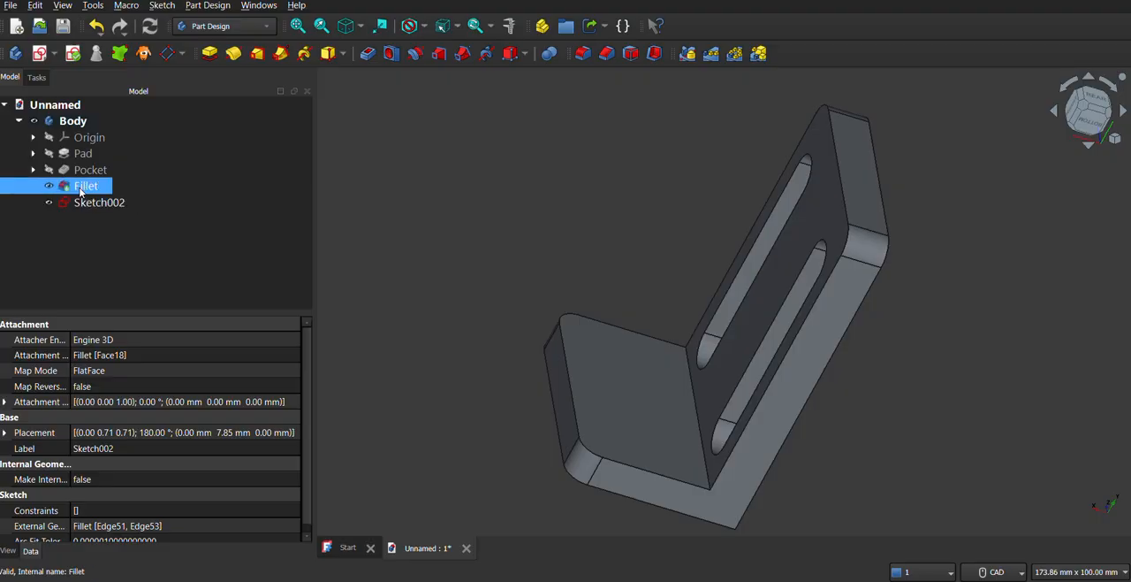
pyautogui.click(120, 0)
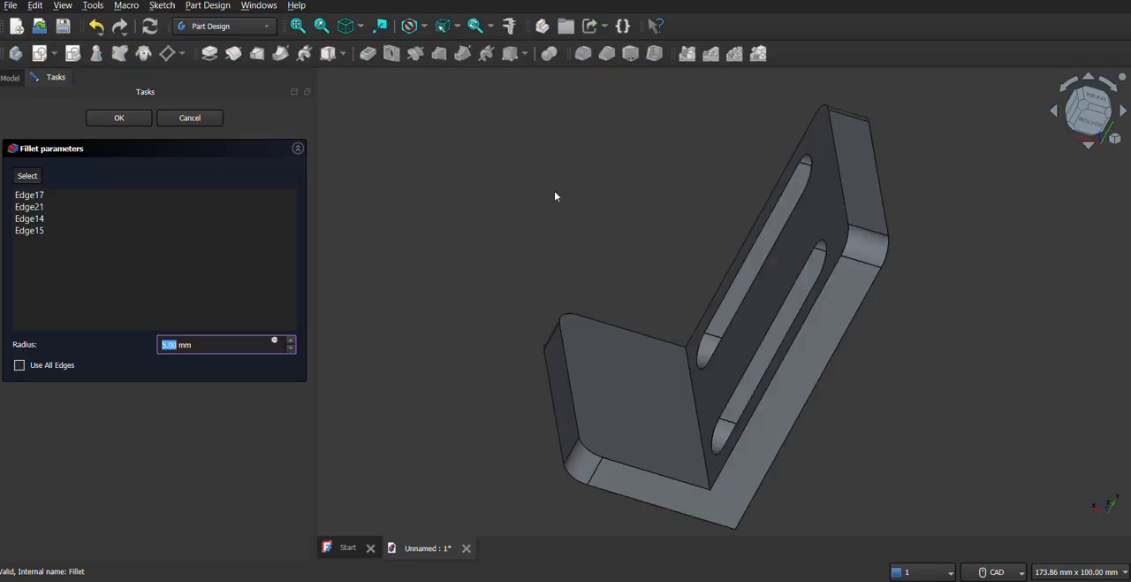
pyautogui.write('1')
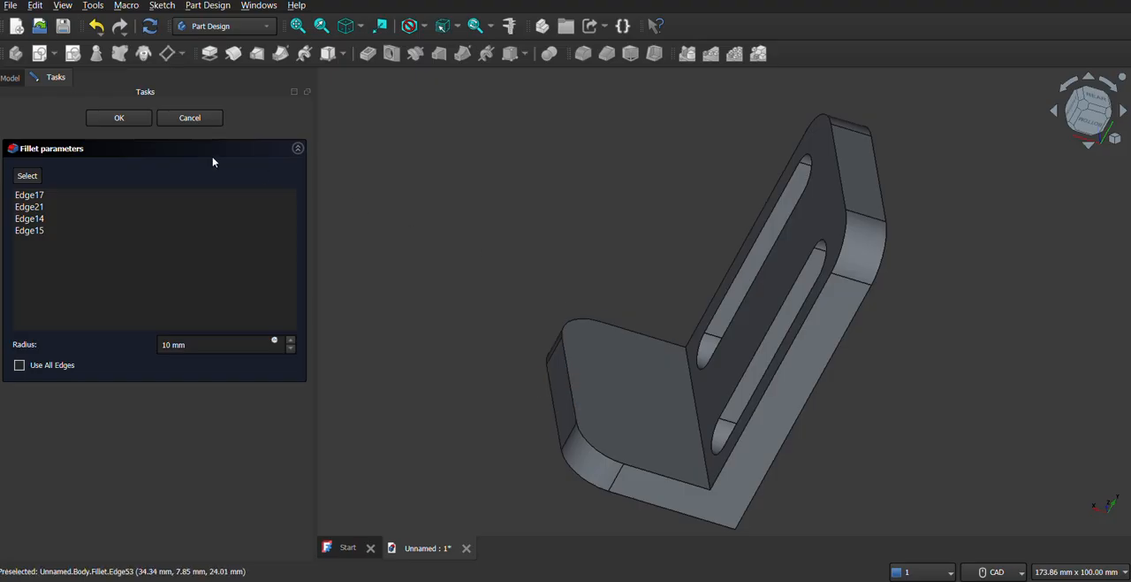
pyautogui.click(119, 118)
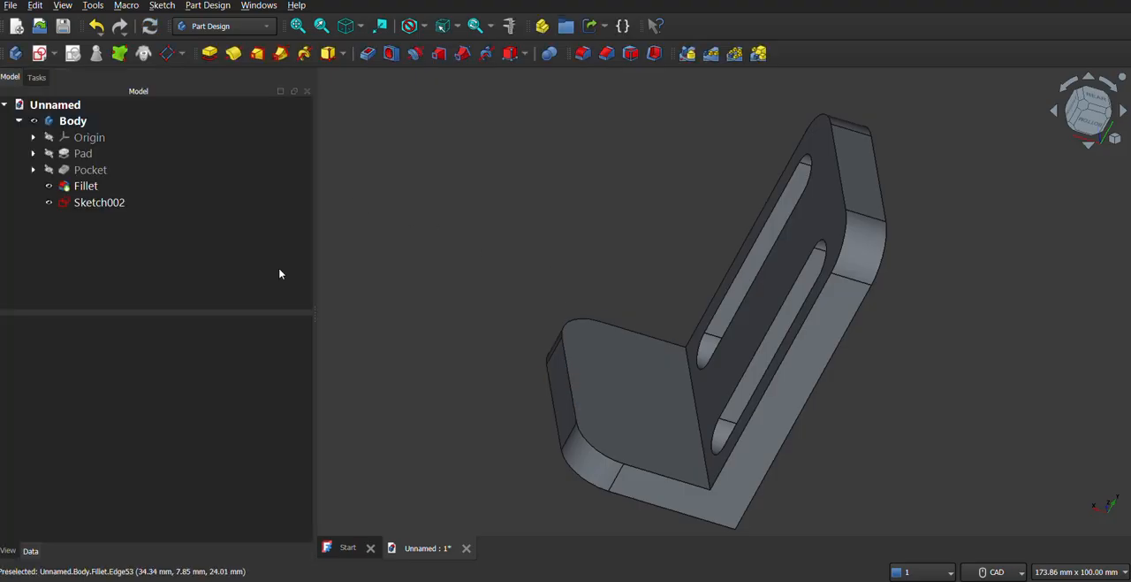
# Reopen the short leg's sketch and draw a 10 mm diameter circle centred on the upper projected corner arc's centre.
pyautogui.rightClick(100, 205)
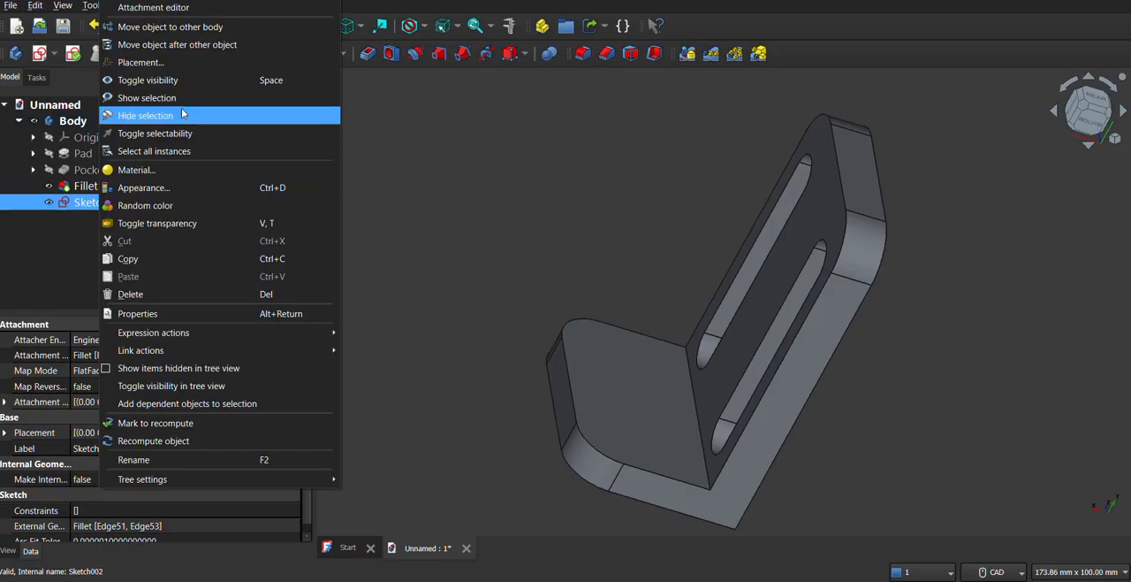
pyautogui.click(137, 1)
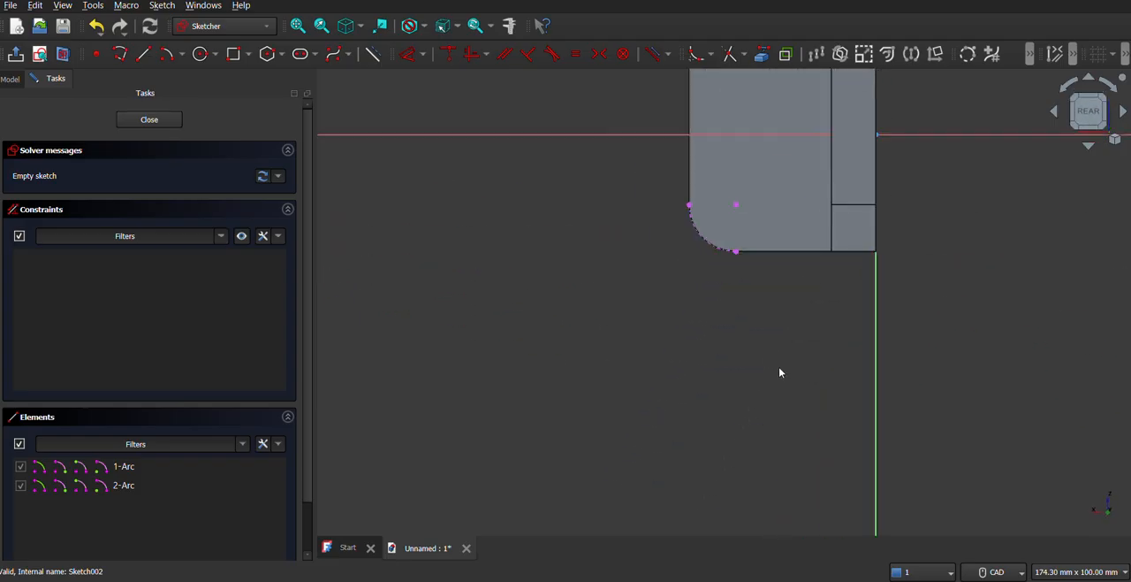
pyautogui.moveTo(779, 367); pyautogui.dragTo(675, 455, button='middle')
pyautogui.moveTo(663, 380); pyautogui.dragTo(668, 413, button='middle')
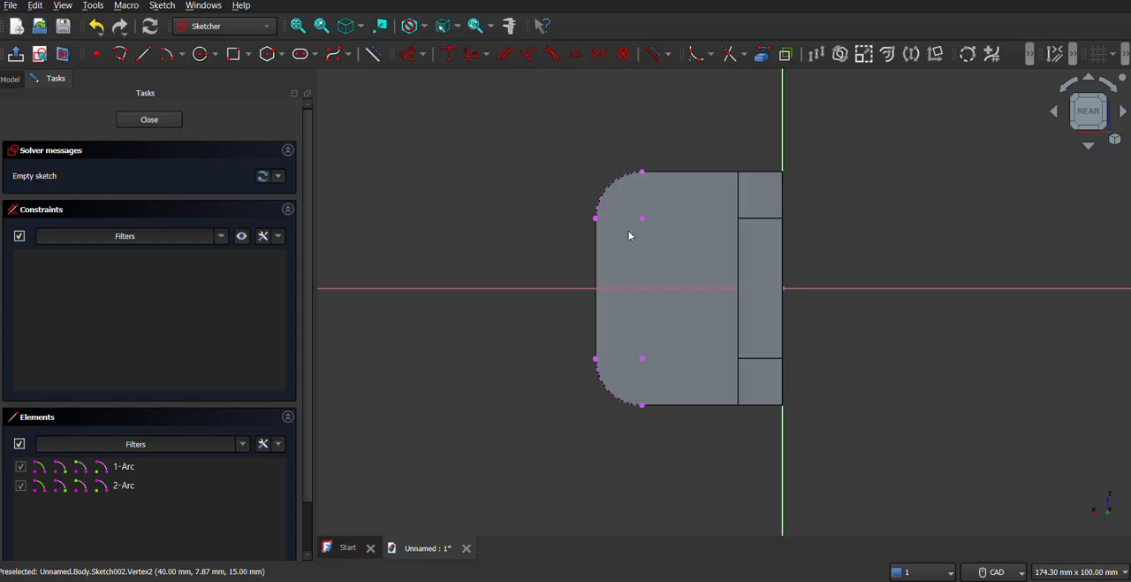
pyautogui.click(199, 53)
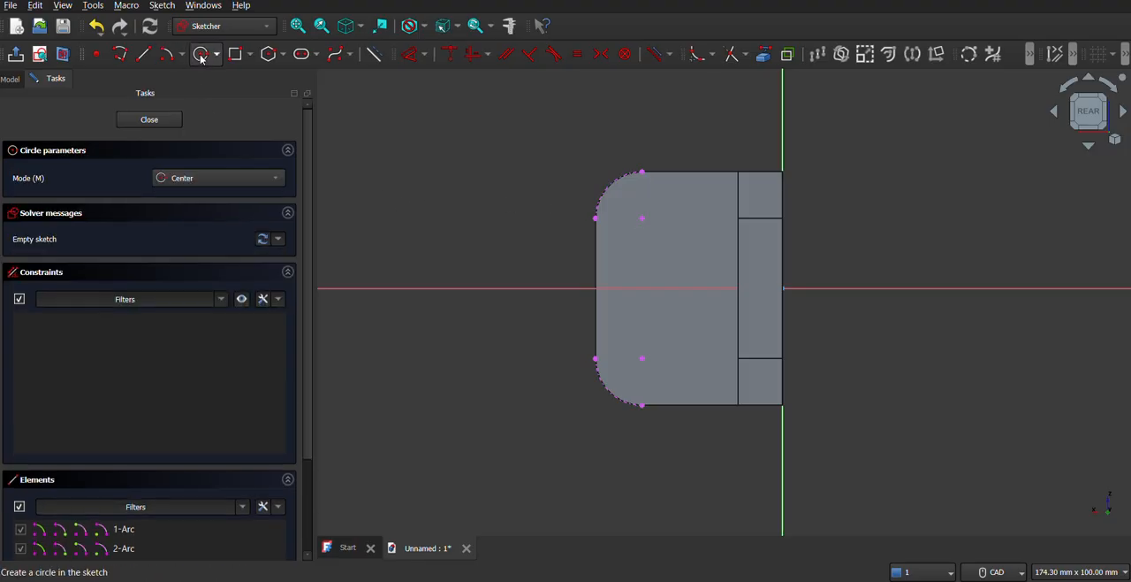
pyautogui.click(643, 218)
pyautogui.write('10')
pyautogui.press('Return')
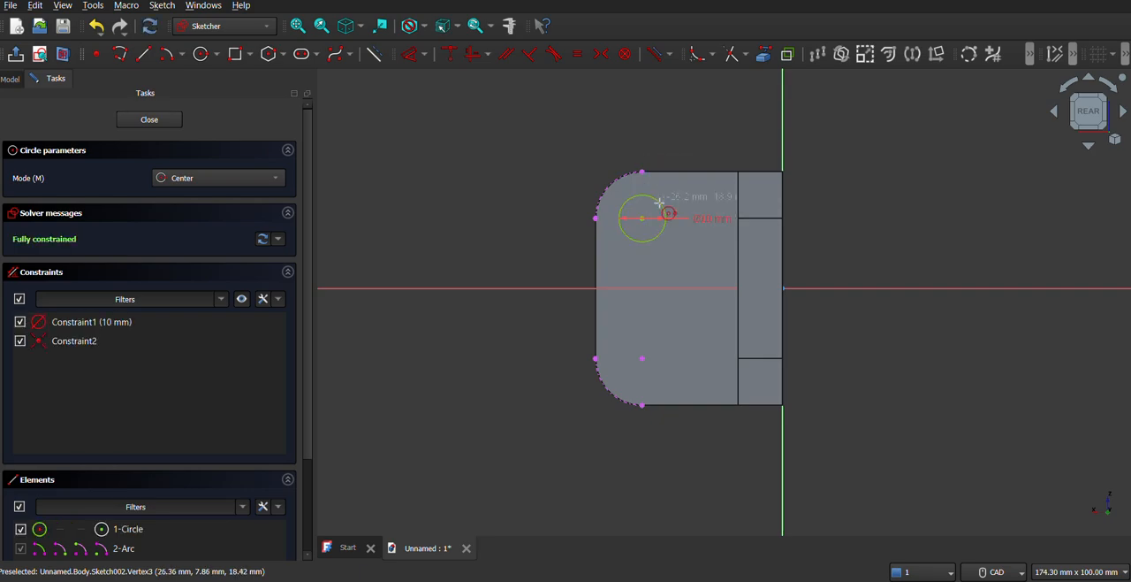
# Draw a second 10 mm diameter circle on the lower corner arc's centre and close the sketch.
pyautogui.click(643, 358)
pyautogui.write('10')
pyautogui.press('Return')
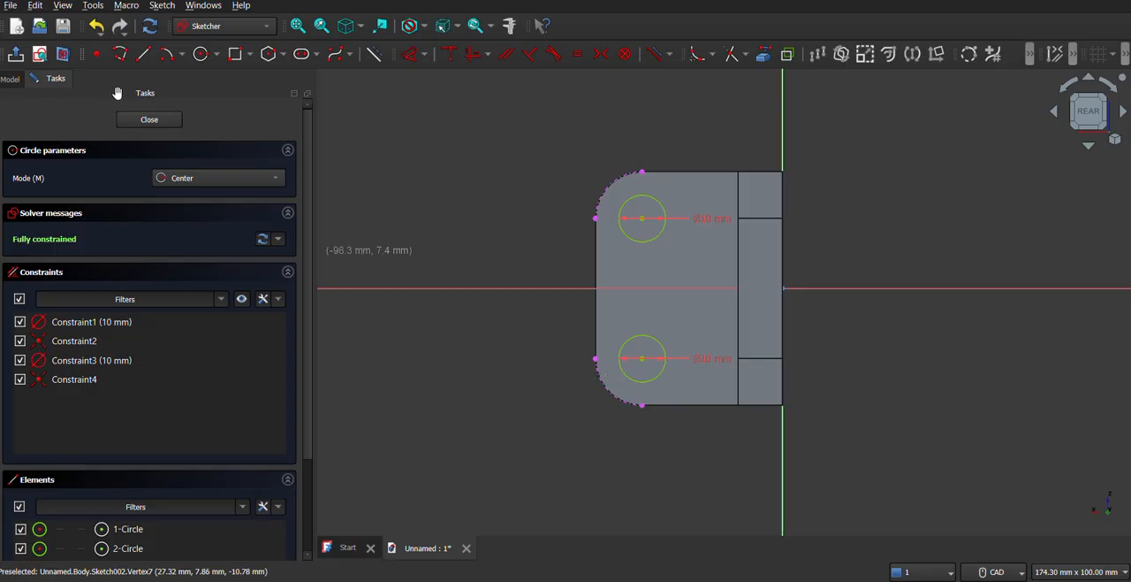
pyautogui.click(149, 120)
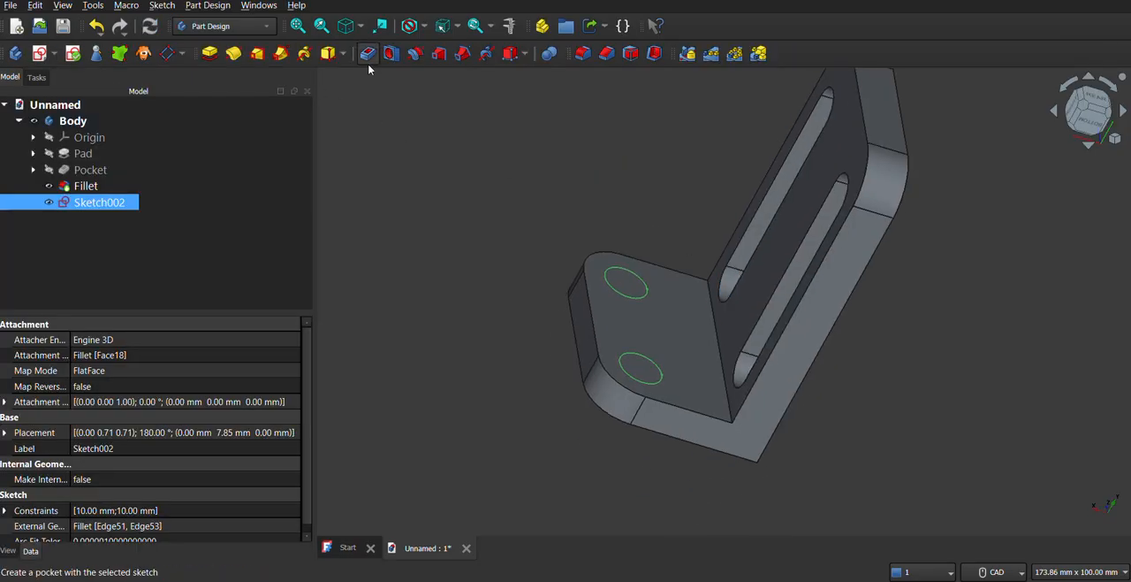
# Pocket the two-circle sketch through the short leg with the Through all type and view the bracket from the right.
pyautogui.click(368, 53)
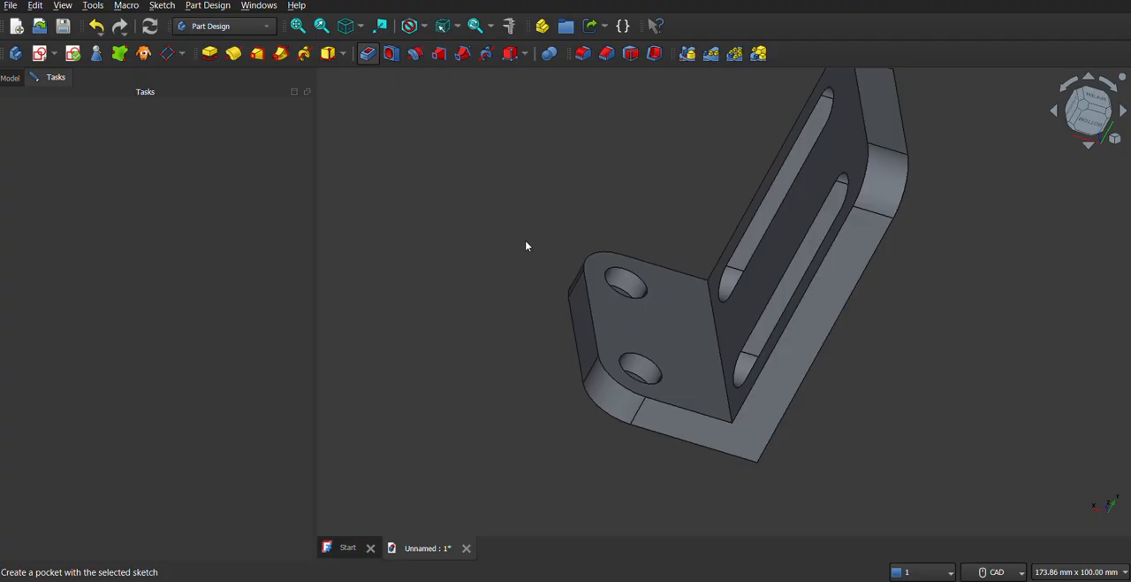
pyautogui.moveTo(539, 331); pyautogui.dragTo(613, 386, button='middle')
pyautogui.click(209, 176)
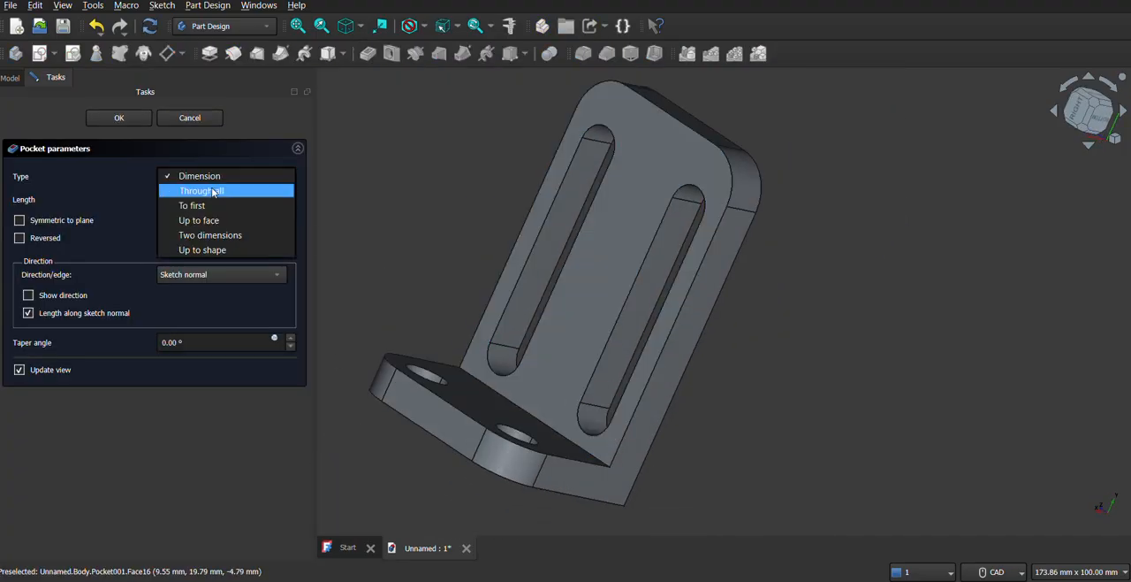
pyautogui.click(208, 192)
pyautogui.moveTo(504, 253); pyautogui.dragTo(677, 255, button='middle')
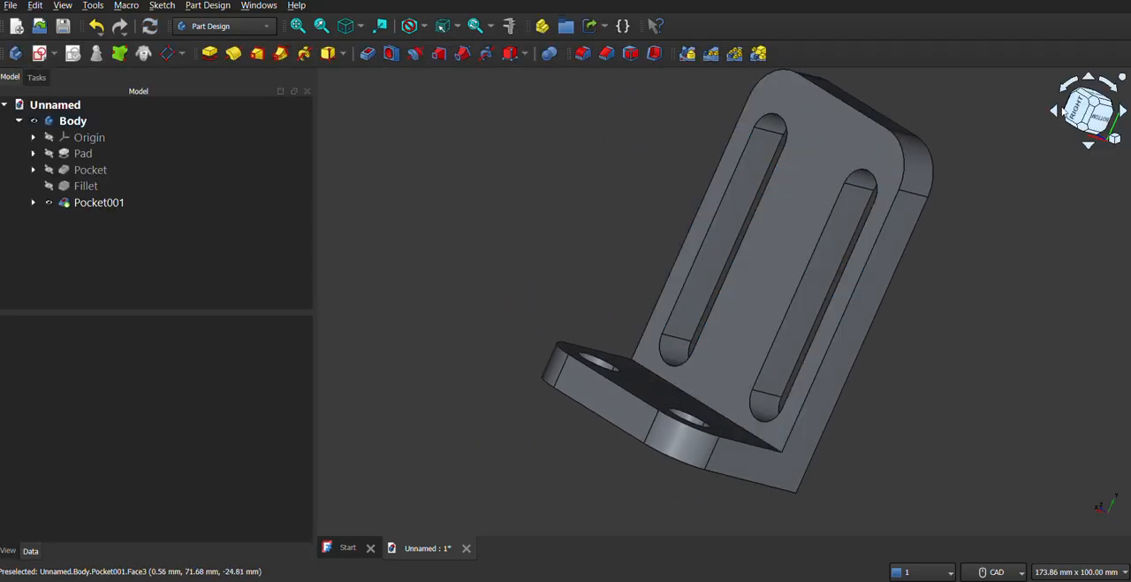
pyautogui.click(1077, 110)
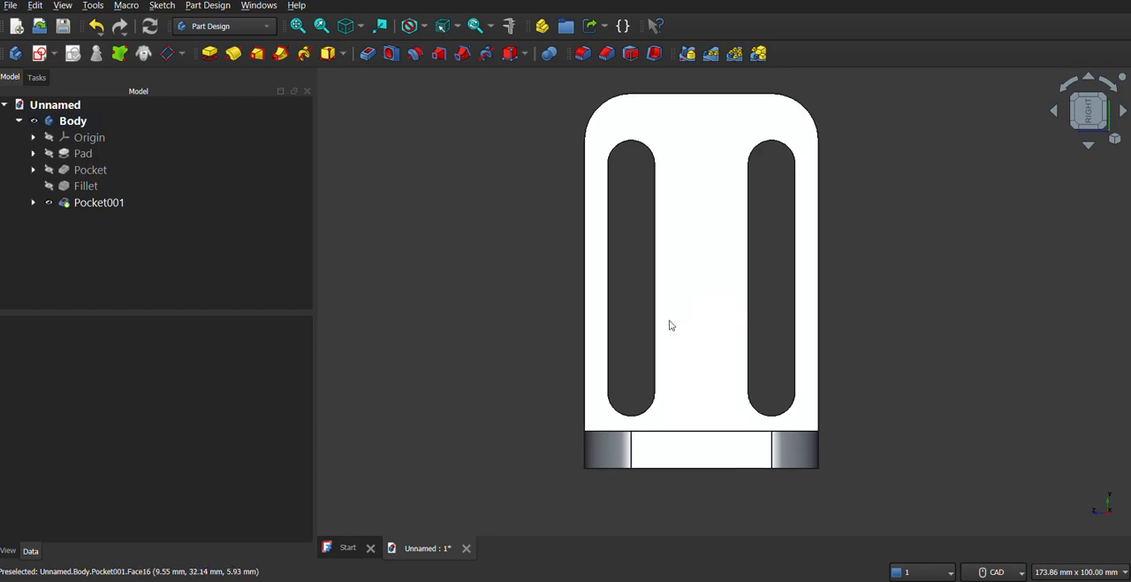
# Open the custom material properties in the appearance settings of the whole Body.
pyautogui.click(347, 26)
pyautogui.moveTo(426, 111); pyautogui.dragTo(631, 341, button='middle')
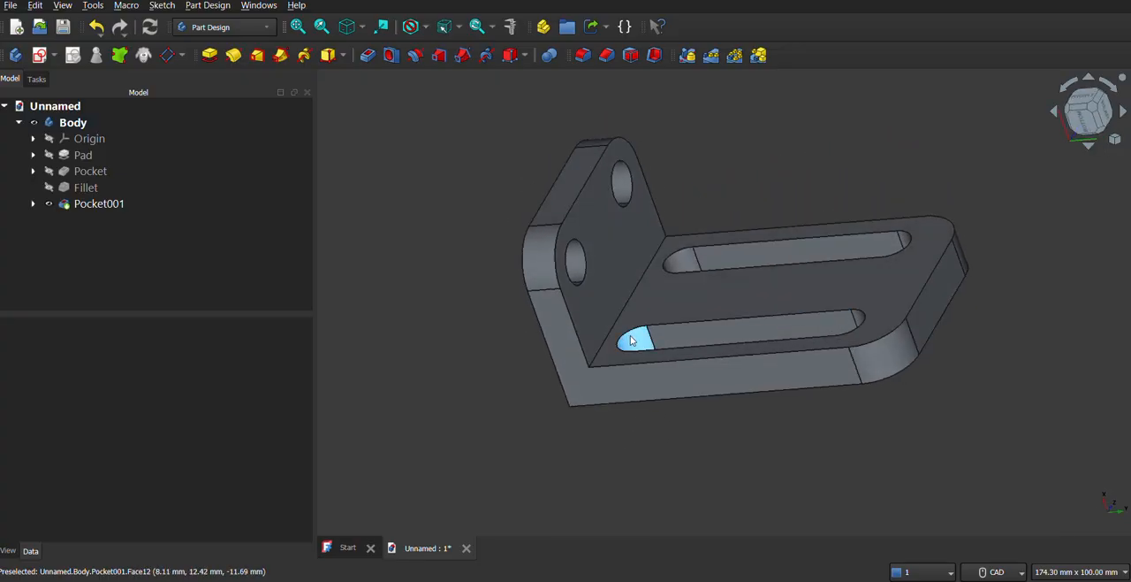
pyautogui.rightClick(64, 124)
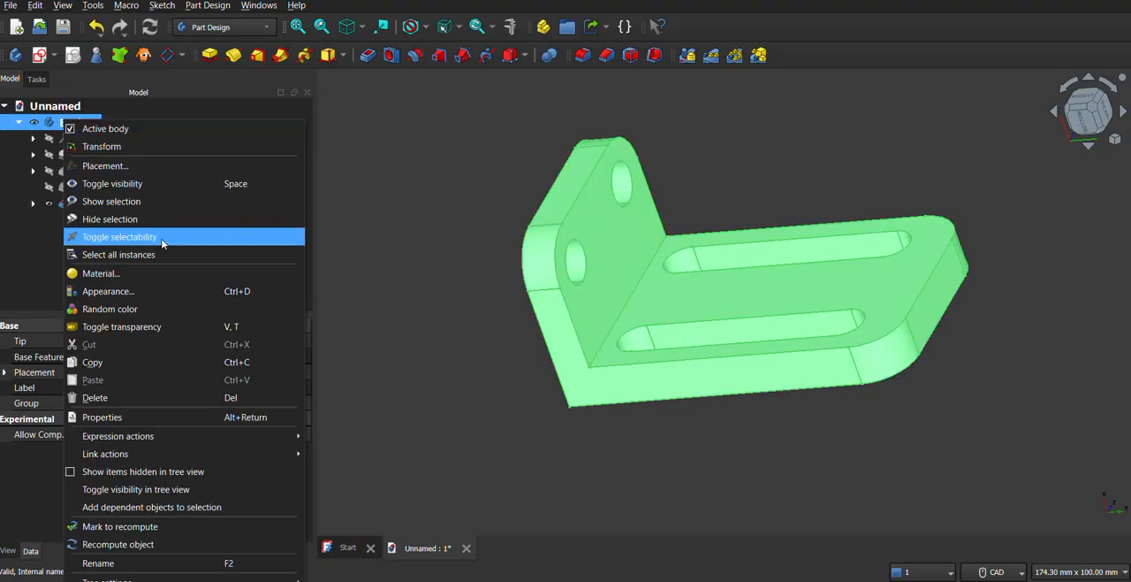
pyautogui.click(115, 294)
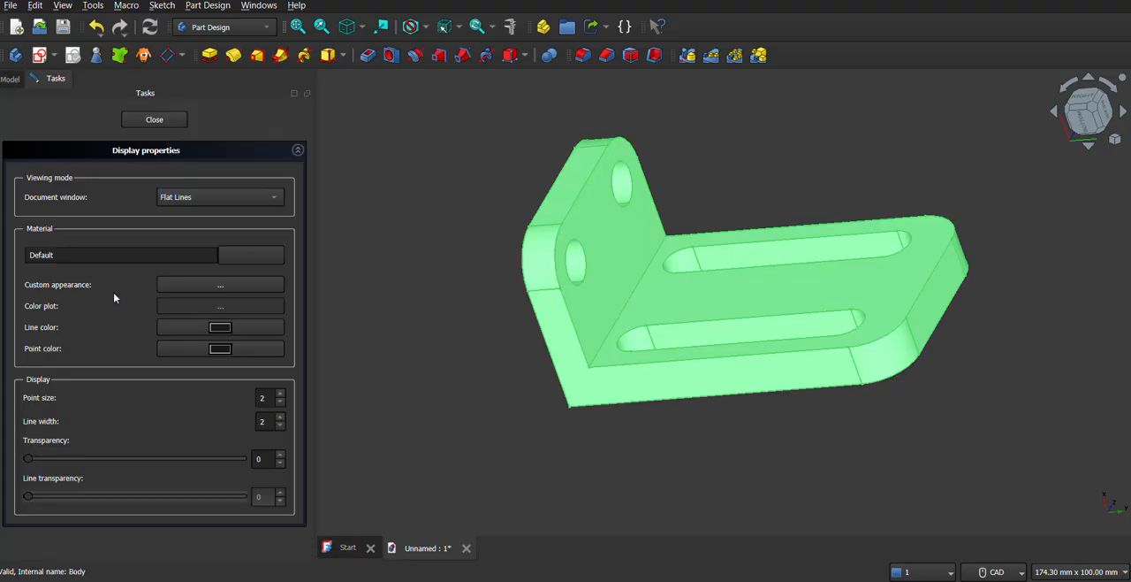
pyautogui.click(208, 289)
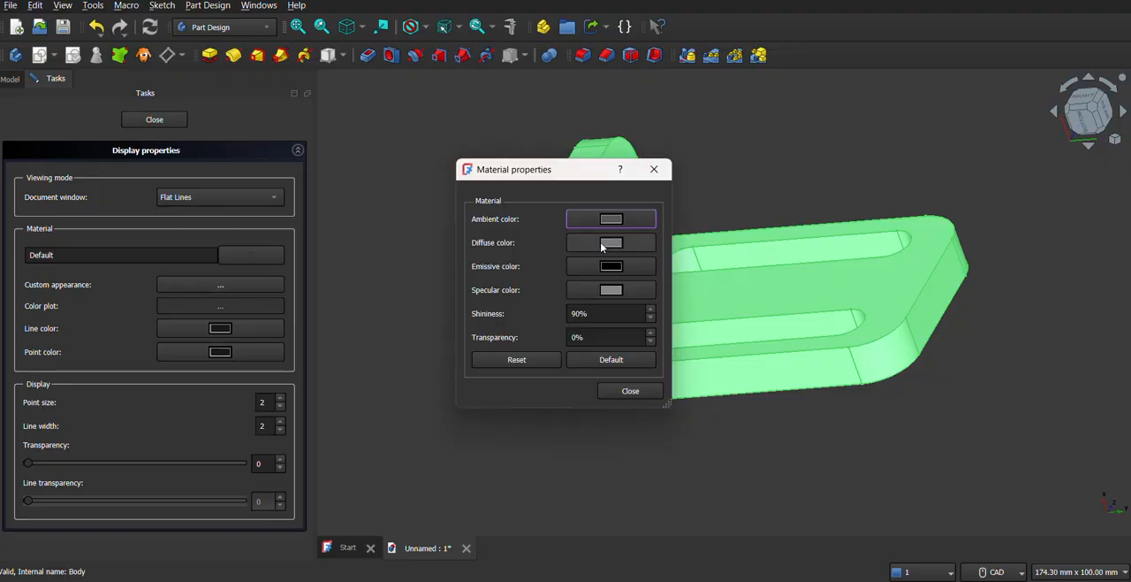
# Set the body's diffuse color to dark red #802531 and close the material and display properties.
pyautogui.click(600, 243)
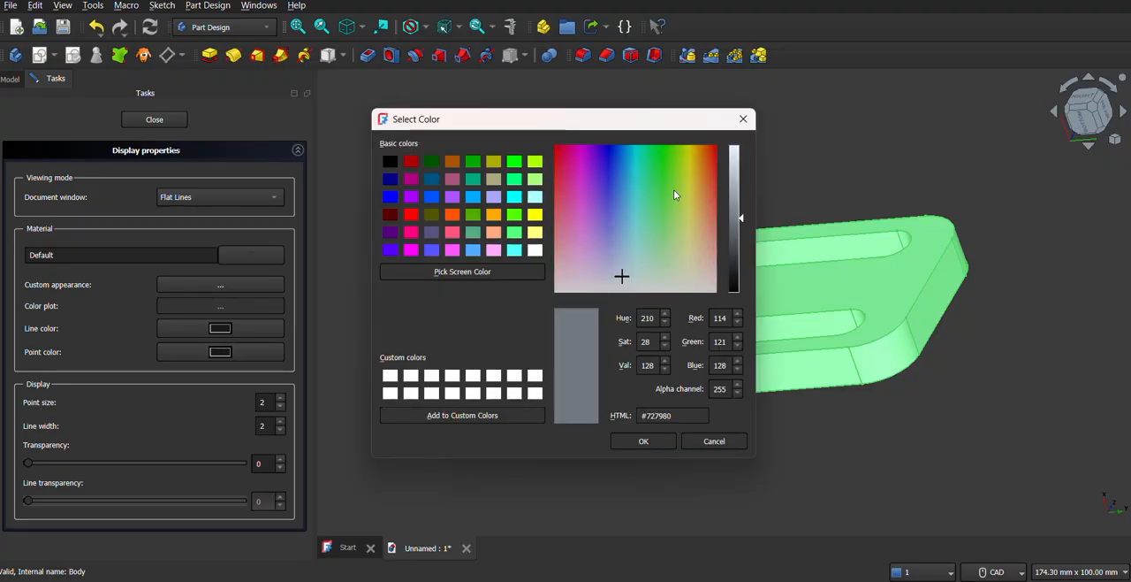
pyautogui.click(582, 258)
pyautogui.moveTo(582, 258); pyautogui.dragTo(558, 188)
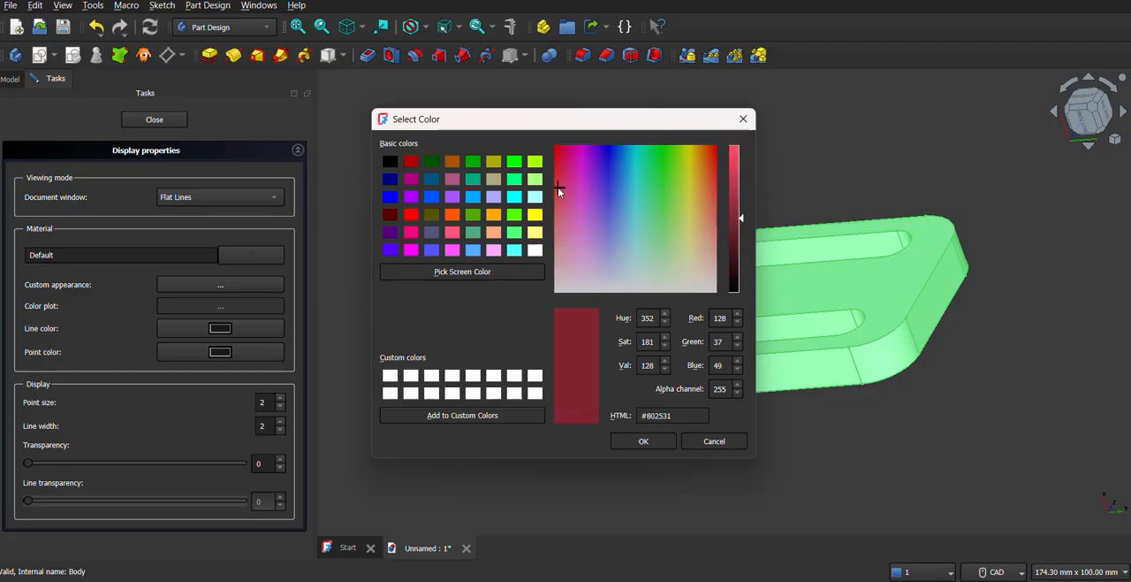
pyautogui.click(644, 440)
pyautogui.click(630, 390)
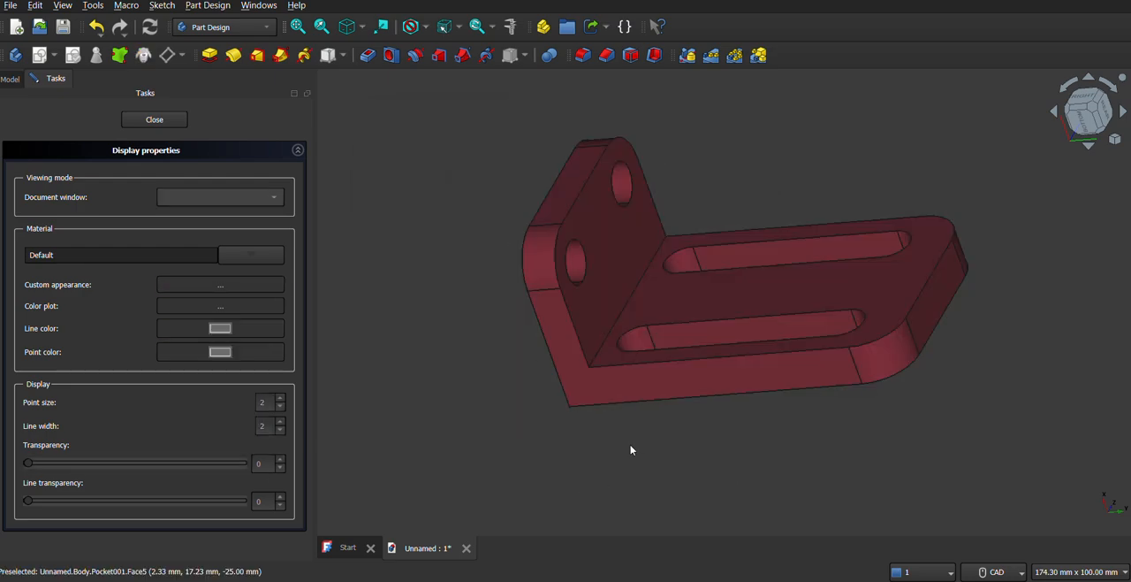
pyautogui.moveTo(687, 386)
pyautogui.mouseDown(button='middle')
pyautogui.moveTo(717, 394)
pyautogui.moveTo(677, 385)
pyautogui.mouseUp(button='middle')
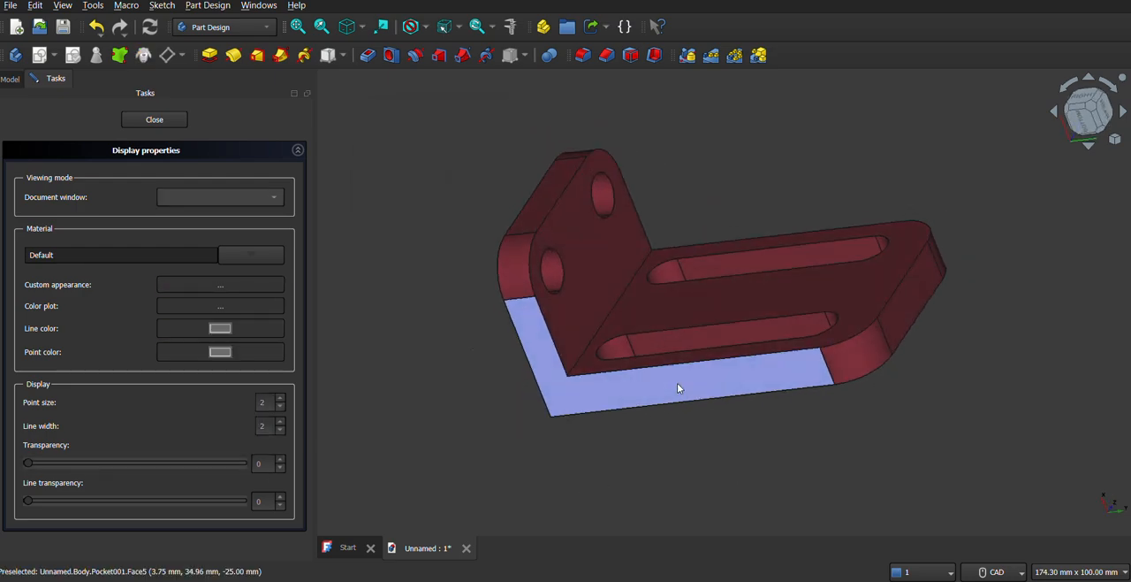
pyautogui.click(151, 118)
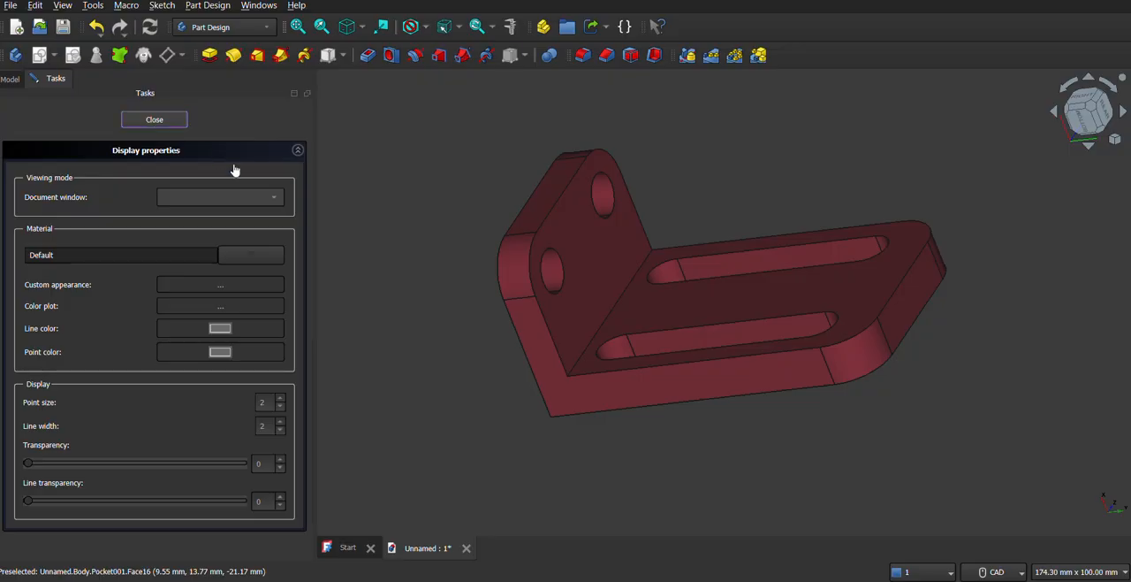
pyautogui.moveTo(687, 312); pyautogui.dragTo(642, 336, button='middle')
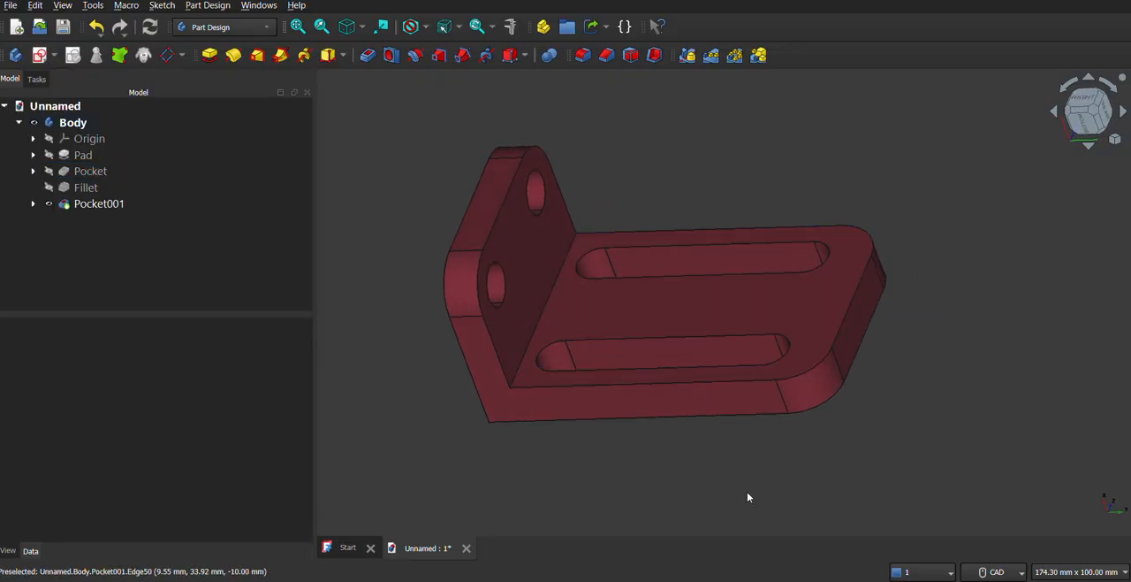